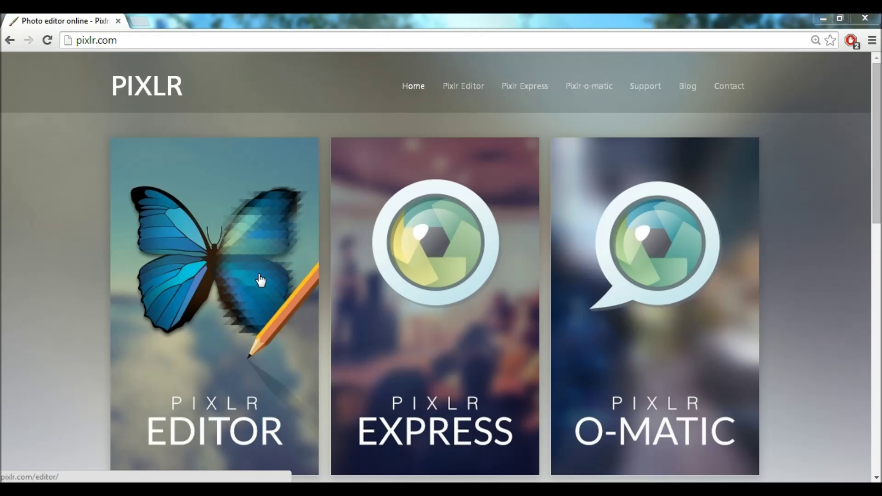
- Launch Pixlr Editor, open the photo "Going Away Party 092" from the computer and maximize its image window
click(205, 243)
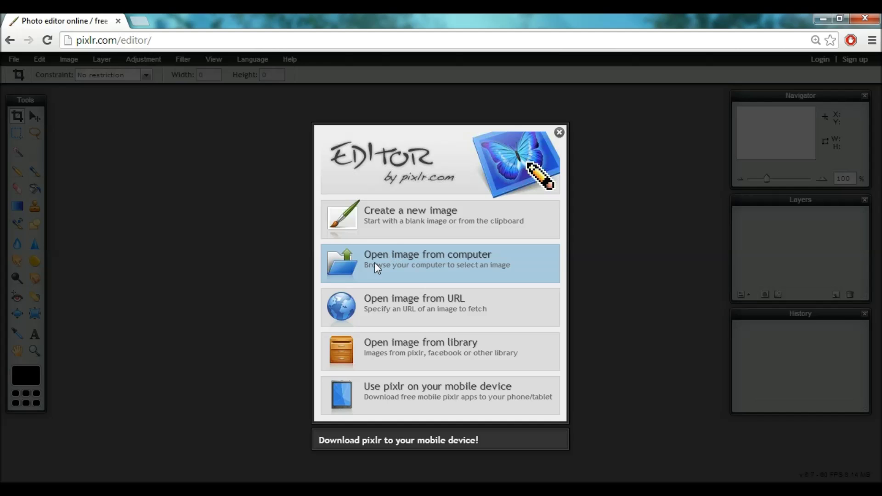
click(427, 267)
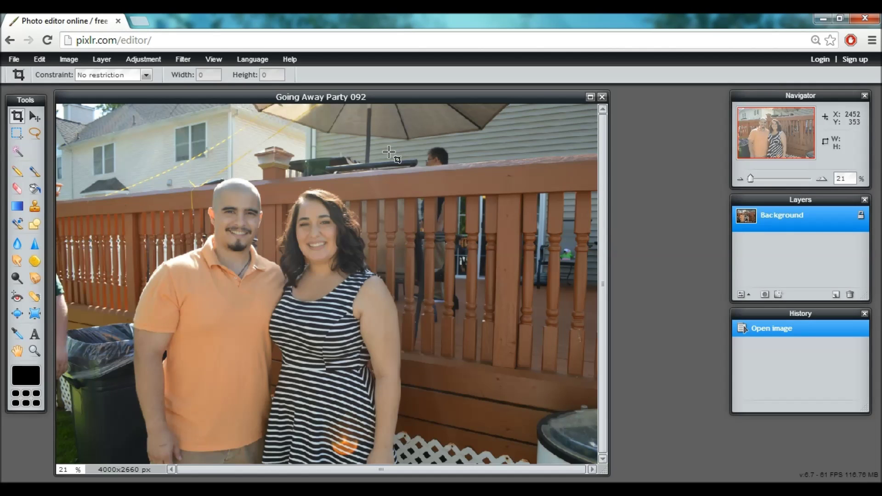
drag(374, 97, 431, 98)
click(647, 98)
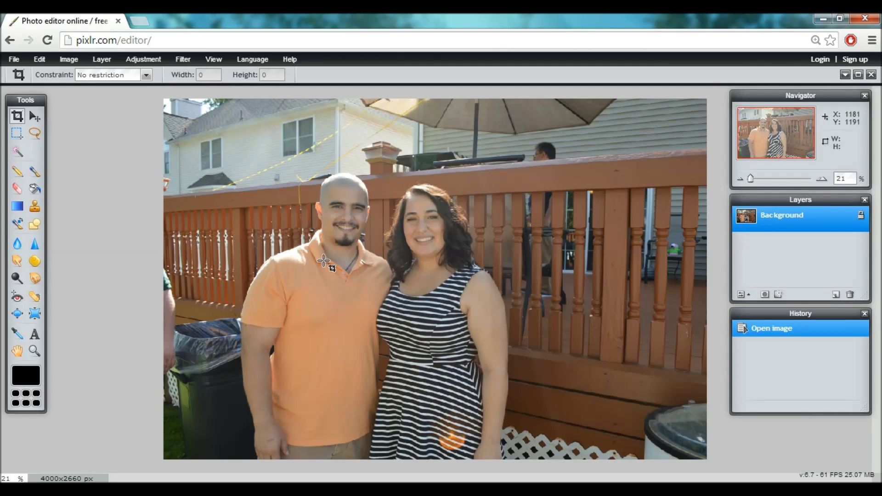
click(822, 180)
click(822, 180)
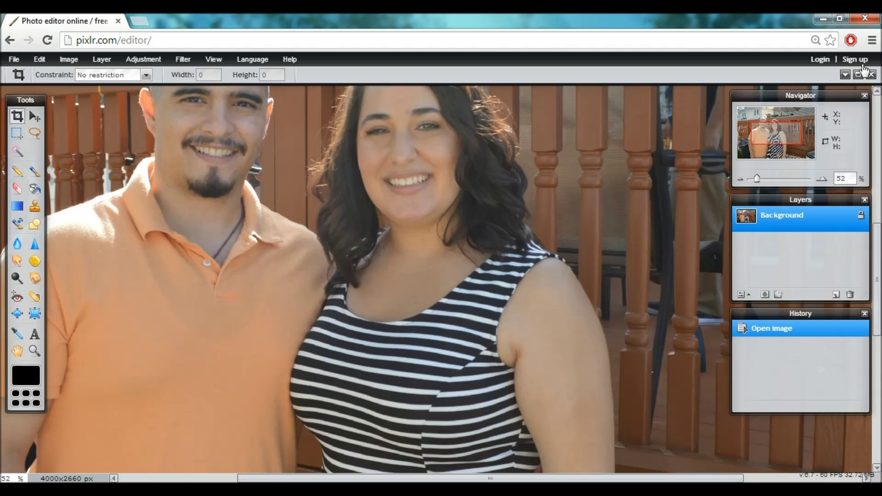
click(738, 179)
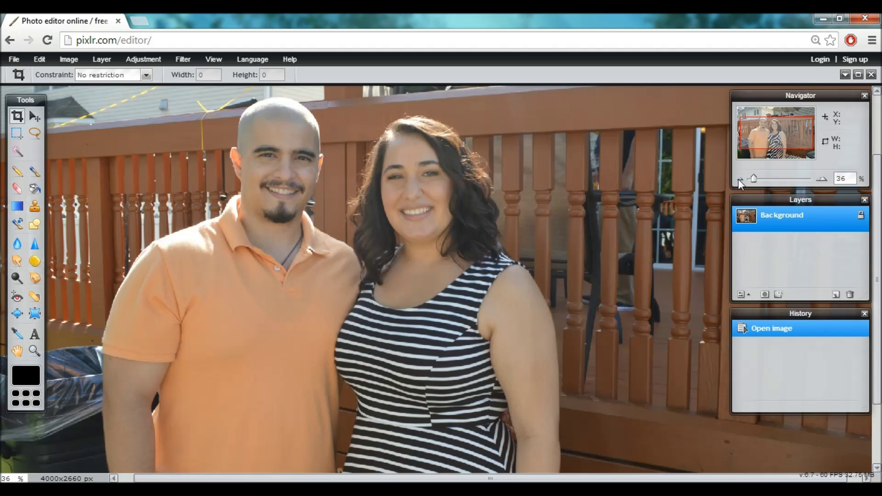
click(737, 179)
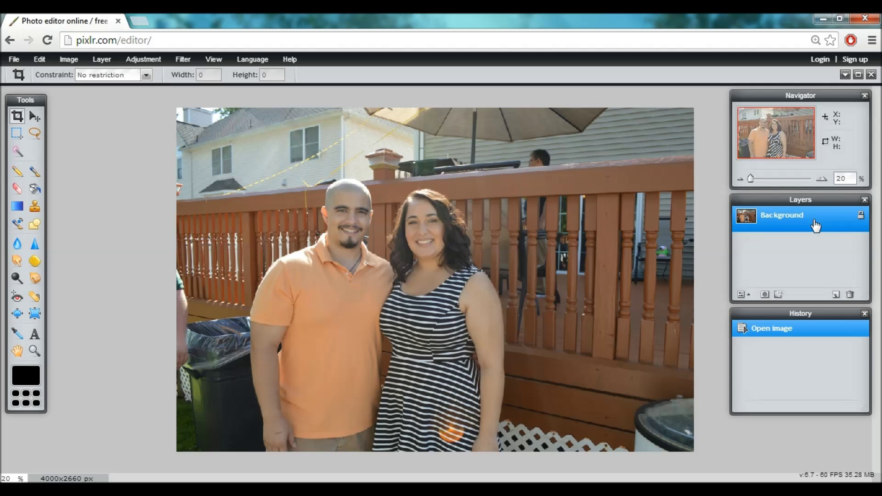
- Duplicate the Background layer and make the copy the active layer
drag(811, 223, 836, 296)
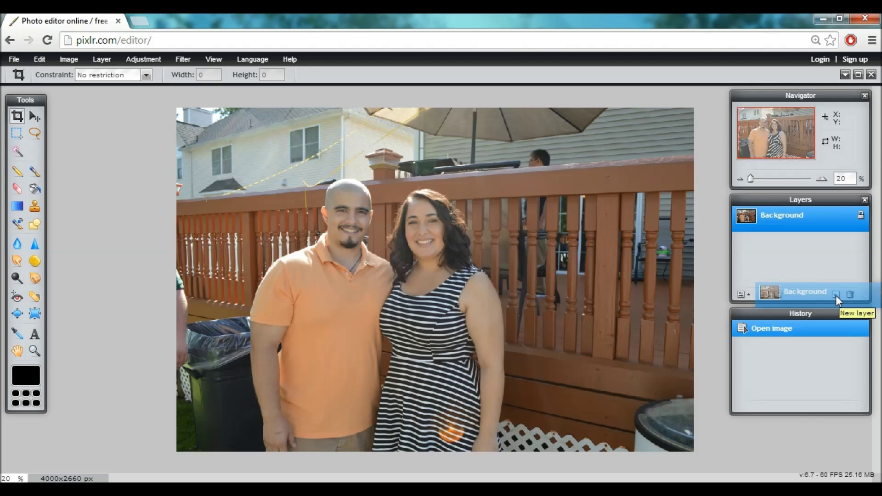
drag(836, 297, 836, 294)
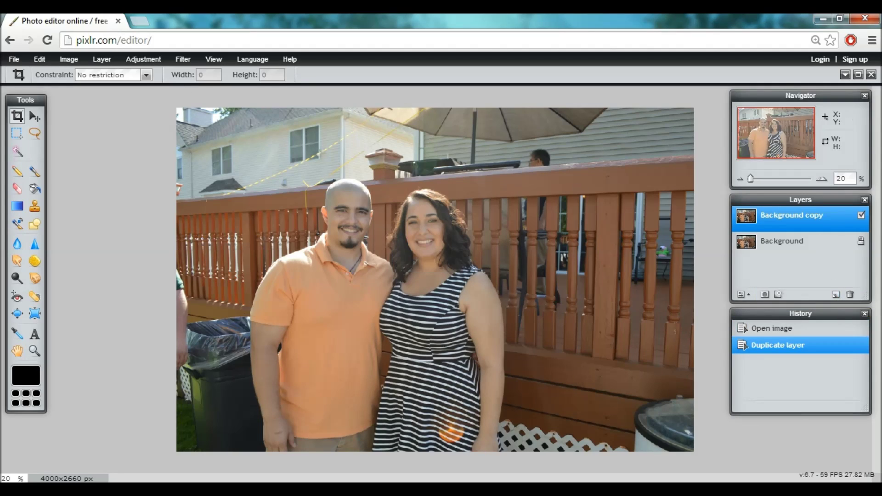
click(97, 57)
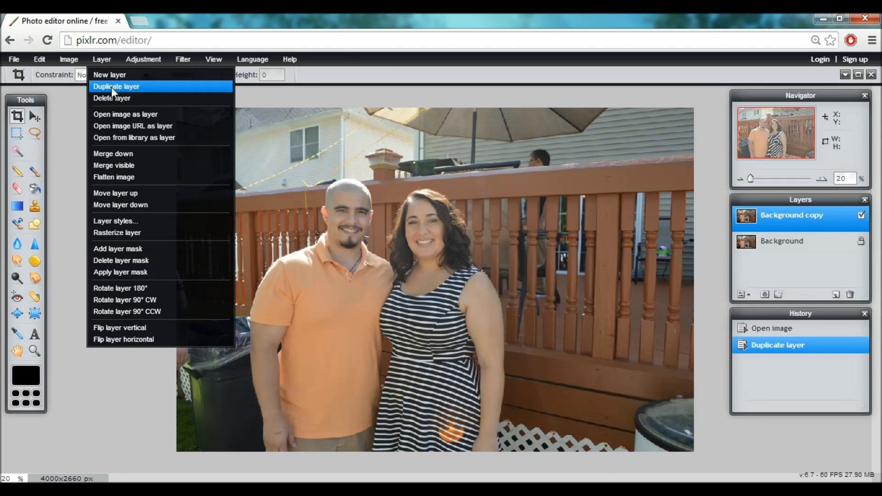
click(104, 58)
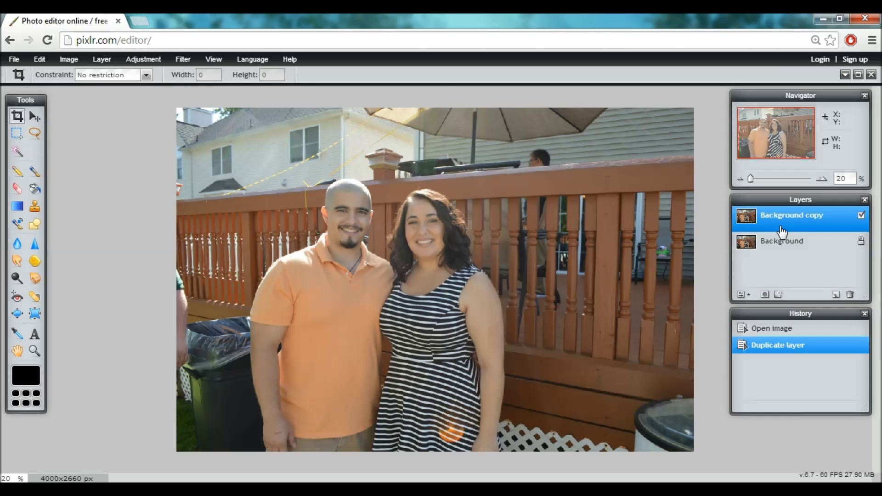
click(767, 242)
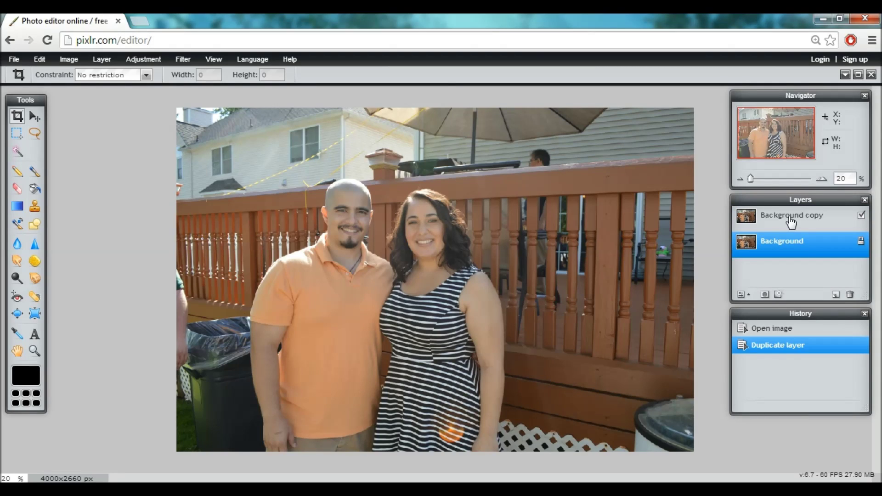
click(790, 221)
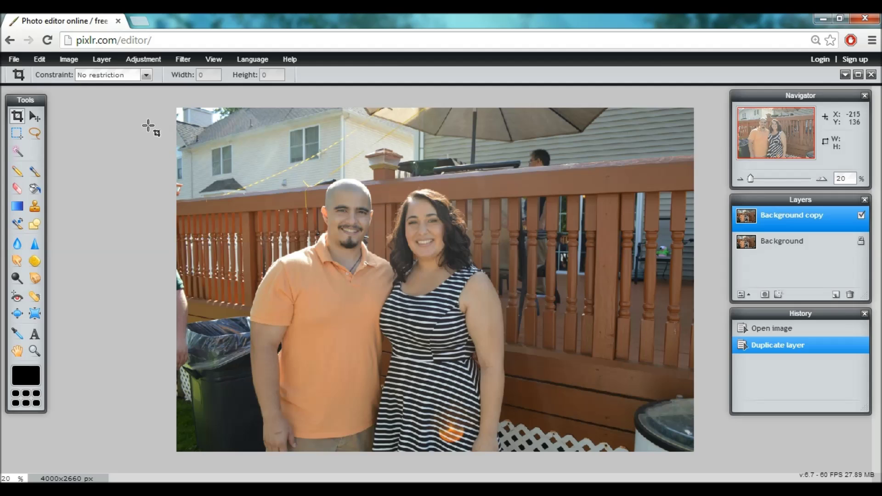
click(142, 60)
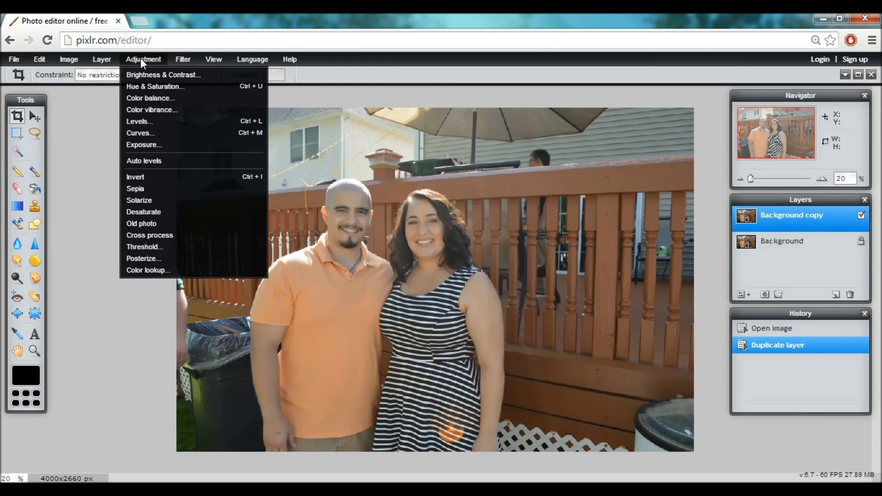
click(140, 58)
click(187, 63)
click(186, 63)
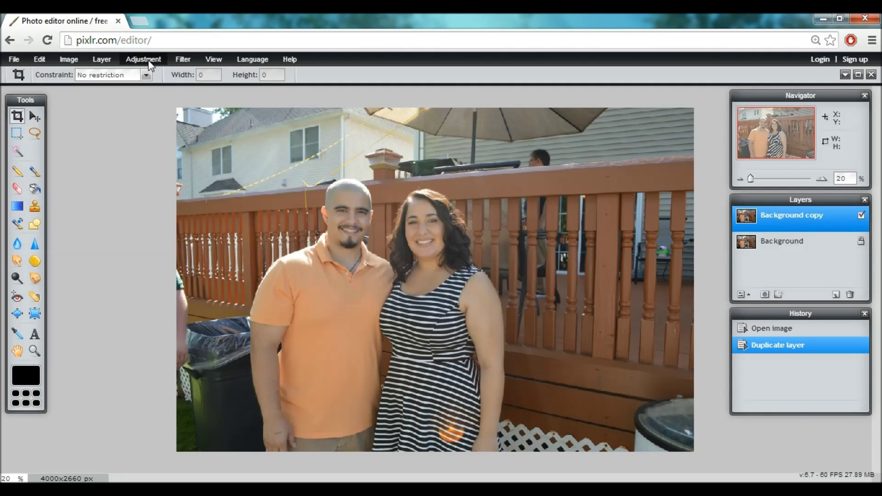
- Try the Vignette filter at size 15 on the Background copy layer and discard it
click(179, 59)
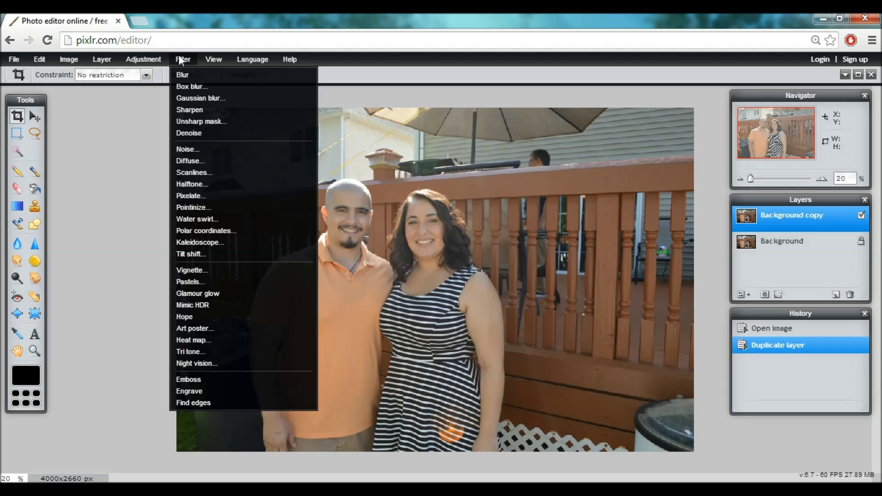
click(202, 270)
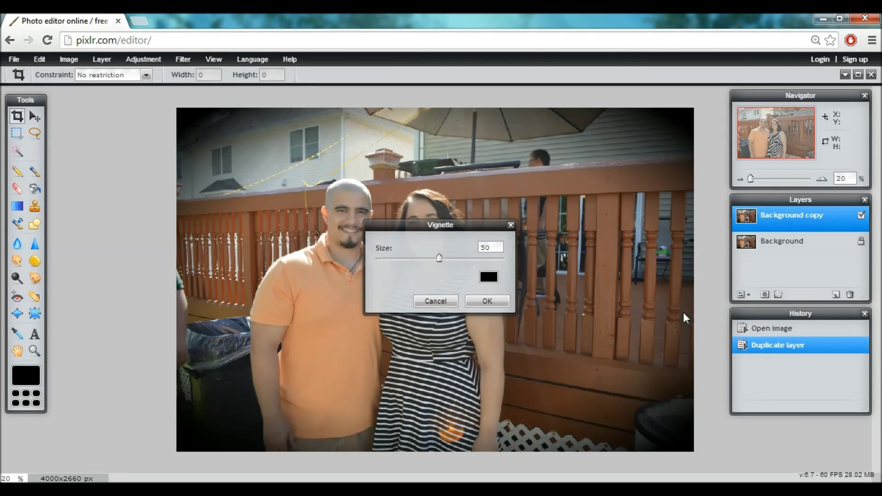
drag(404, 224, 587, 193)
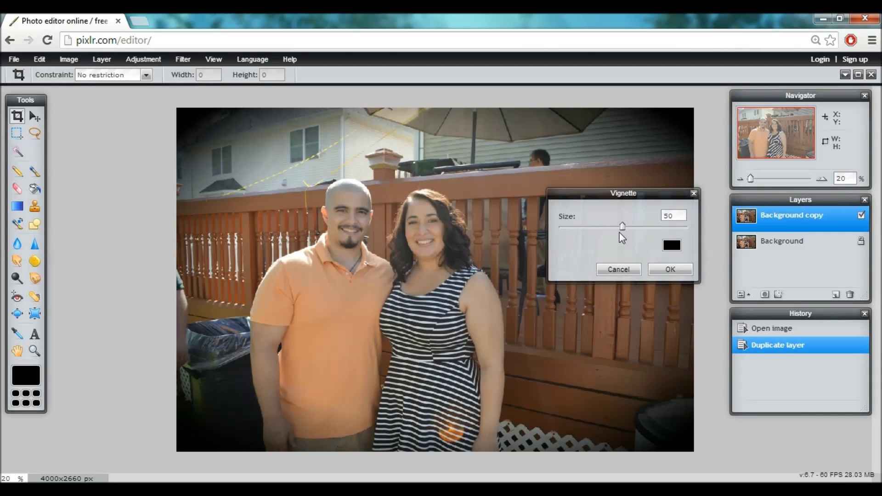
drag(675, 227, 575, 230)
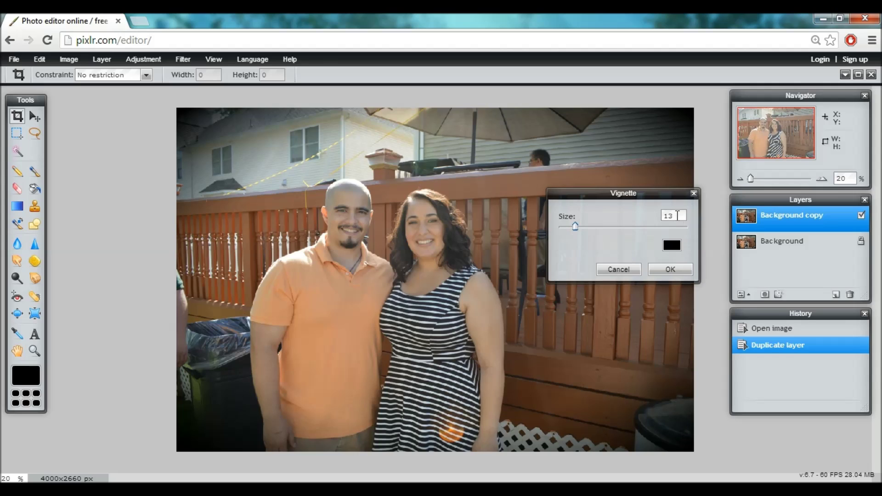
double_click(677, 215)
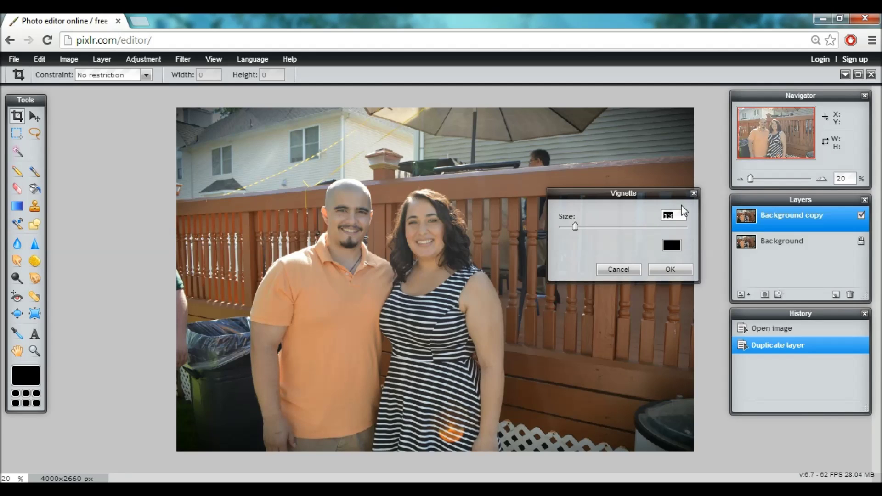
text(15)
click(631, 270)
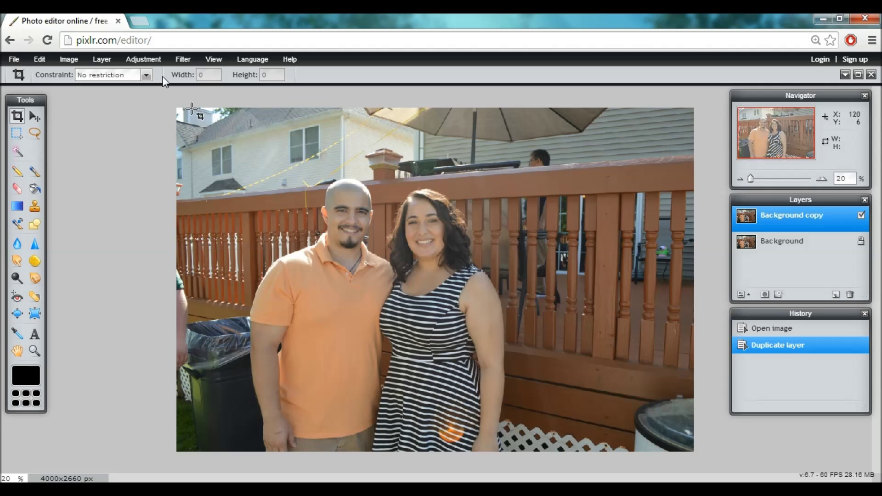
- Open the Brightness & Contrast adjustment for the Background copy layer
click(146, 56)
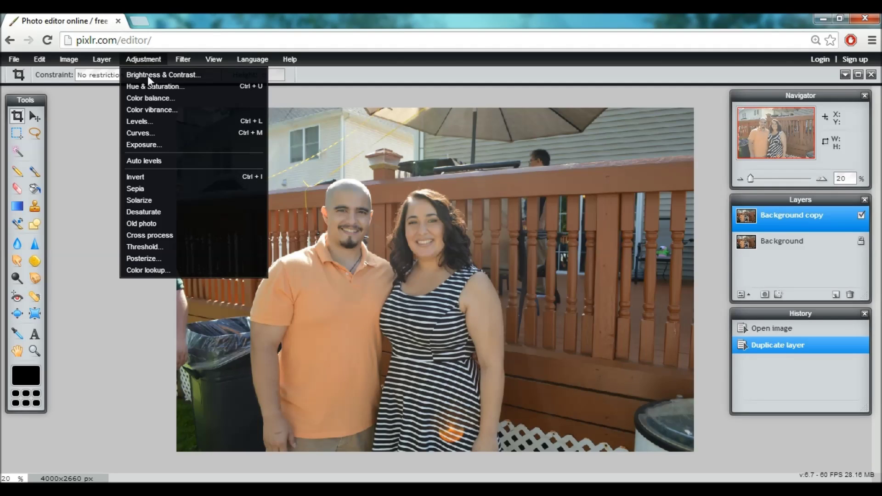
click(148, 61)
click(150, 59)
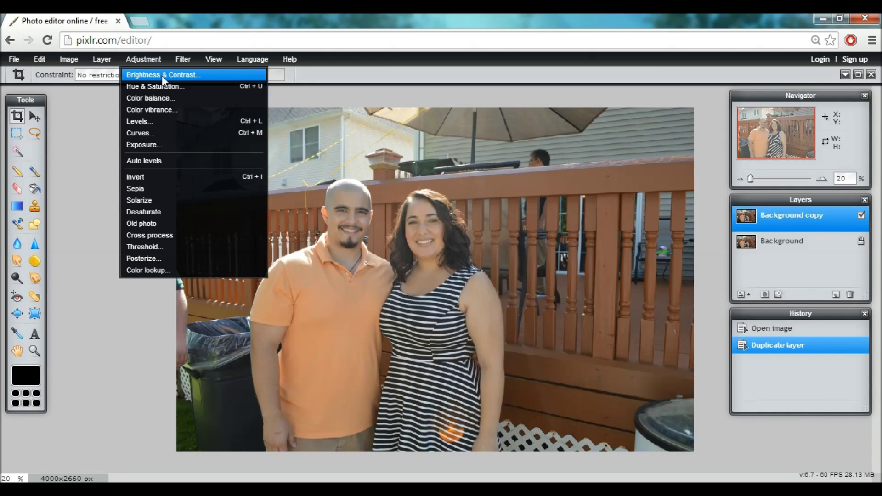
click(162, 75)
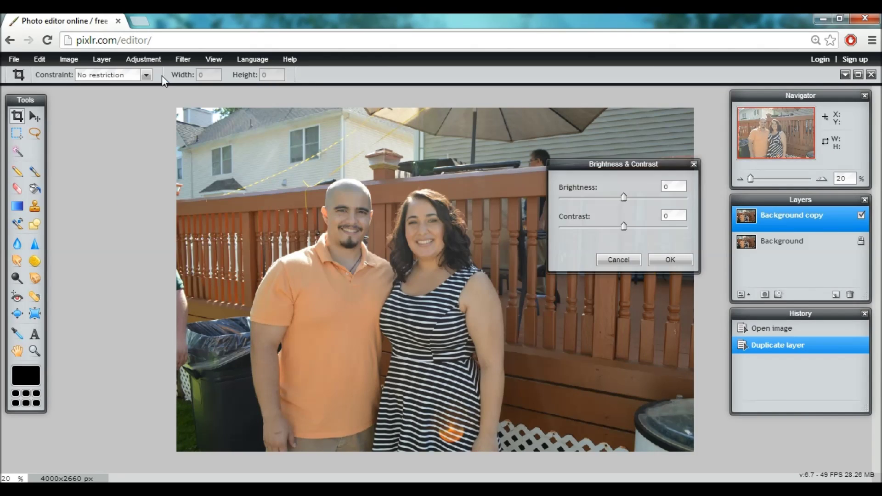
- Try brightness values of 10 and -10 on the layer copy and reset the brightness to 0
click(680, 186)
drag(684, 189, 654, 190)
text(10)
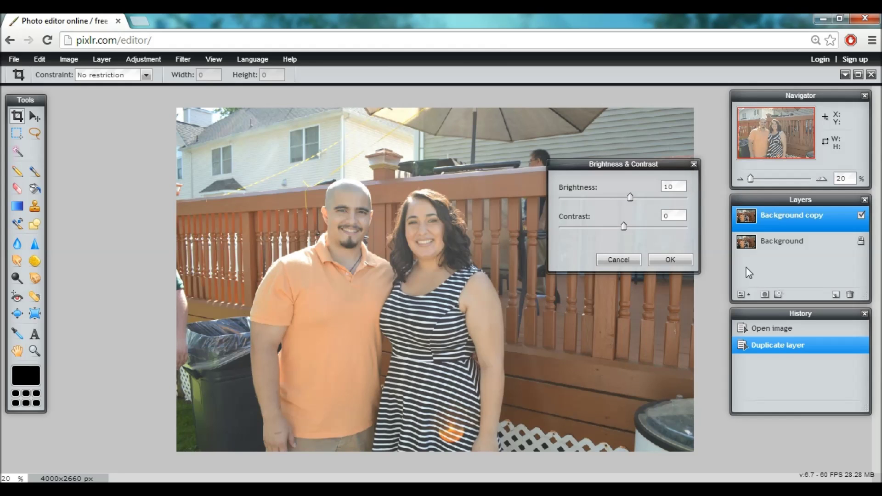
key(Left)
key(Left)
text(-)
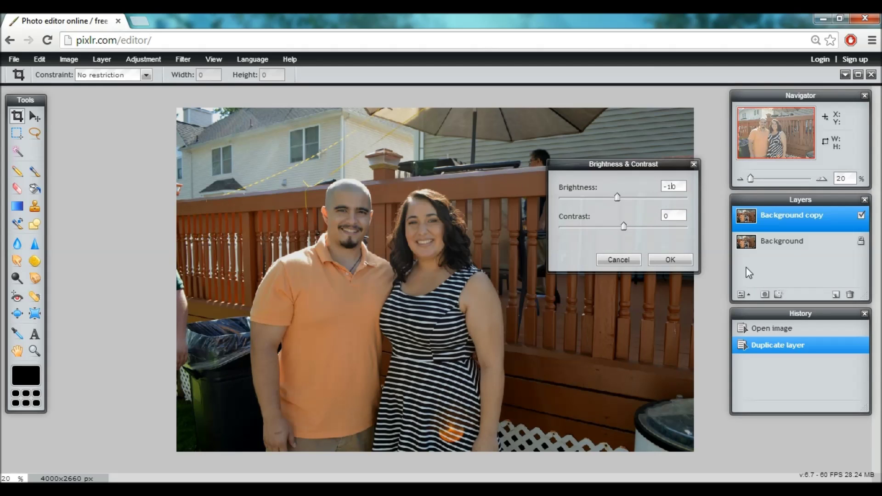
key(Delete)
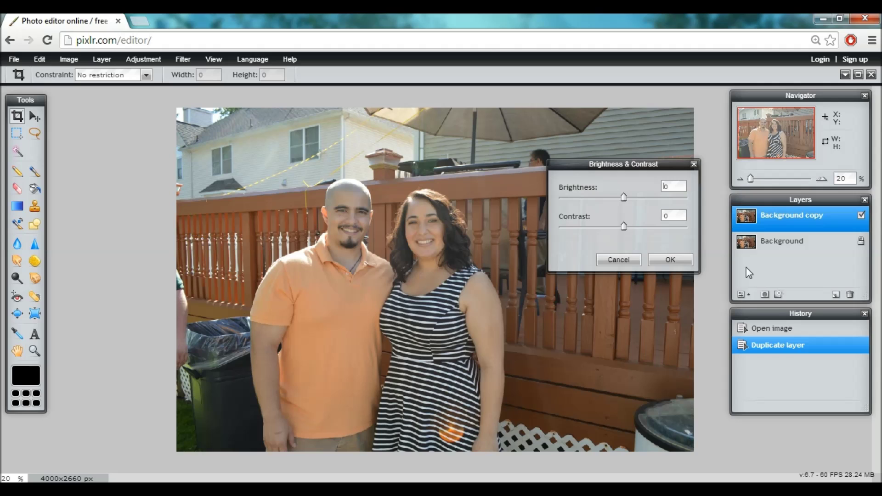
text(-1)
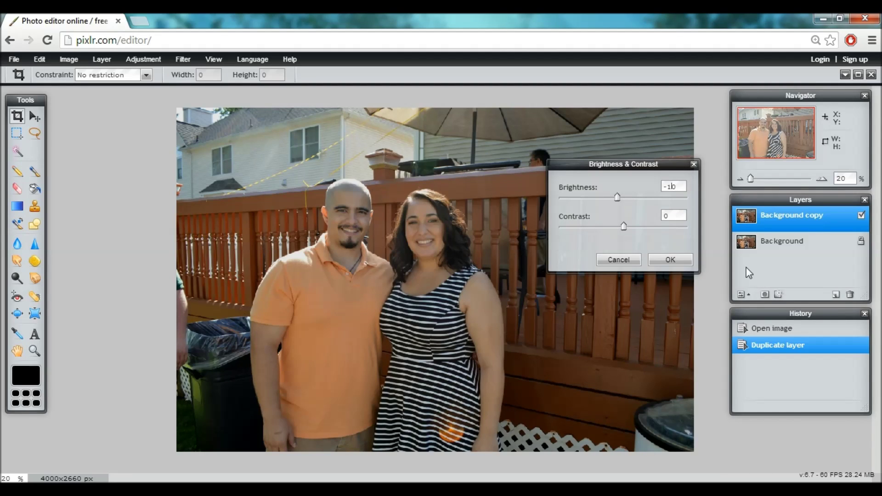
key(BackSpace)
- Test the contrast at values up to 100, settle on 10 and apply the adjustment to the layer copy
click(671, 216)
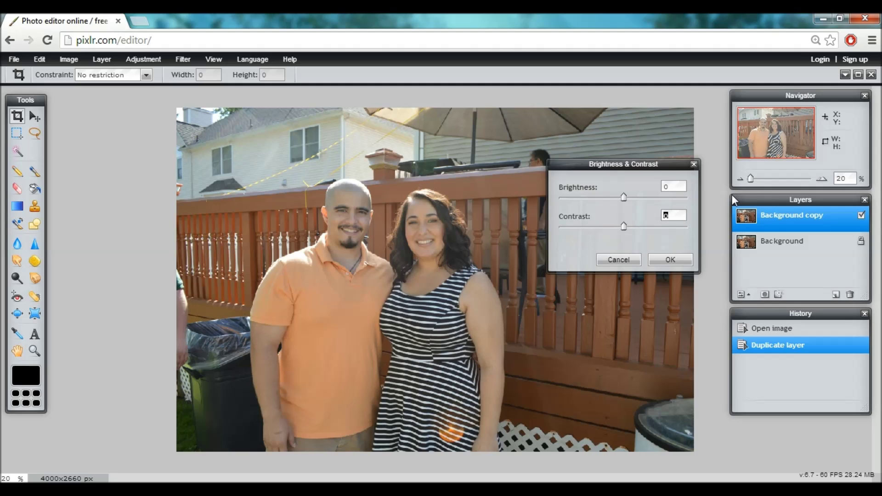
text(10)
key(BackSpace)
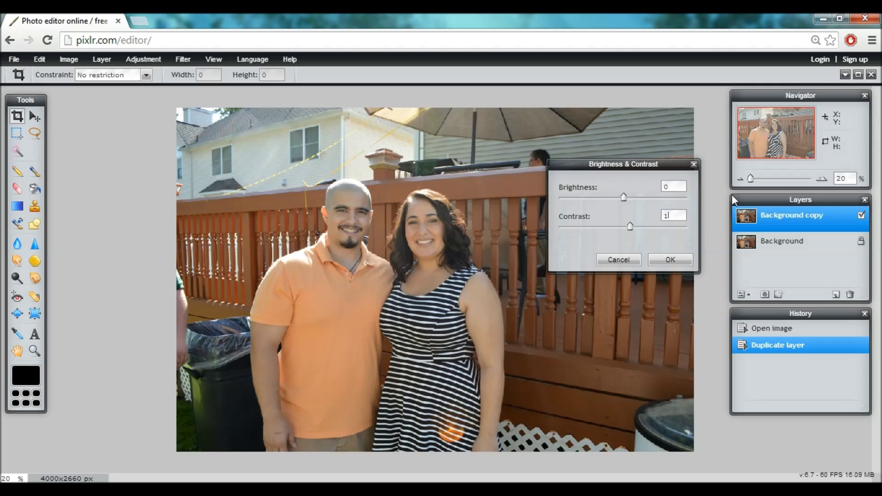
key(BackSpace)
text(5)
key(BackSpace)
text(0)
text(5)
key(BackSpace)
key(BackSpace)
text(100)
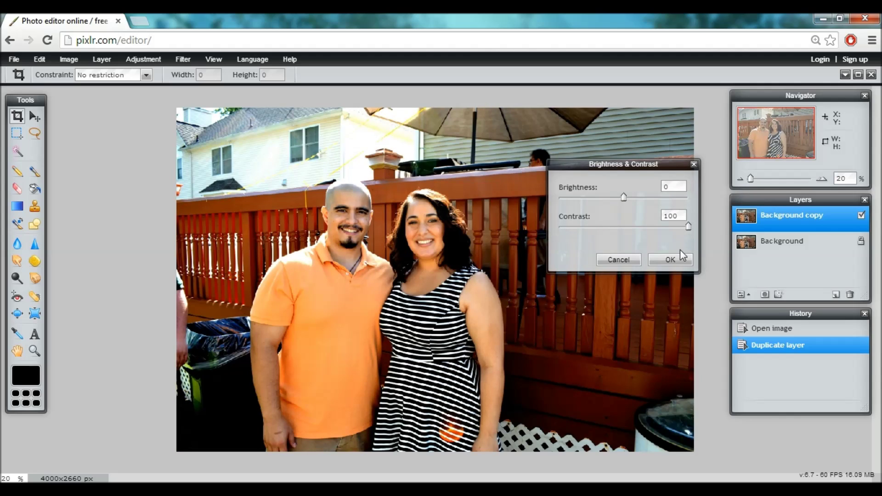
key(BackSpace)
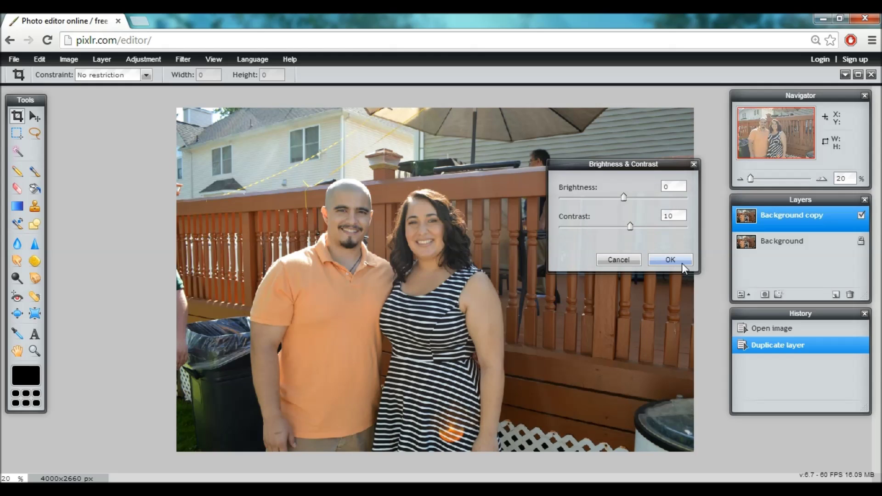
click(683, 266)
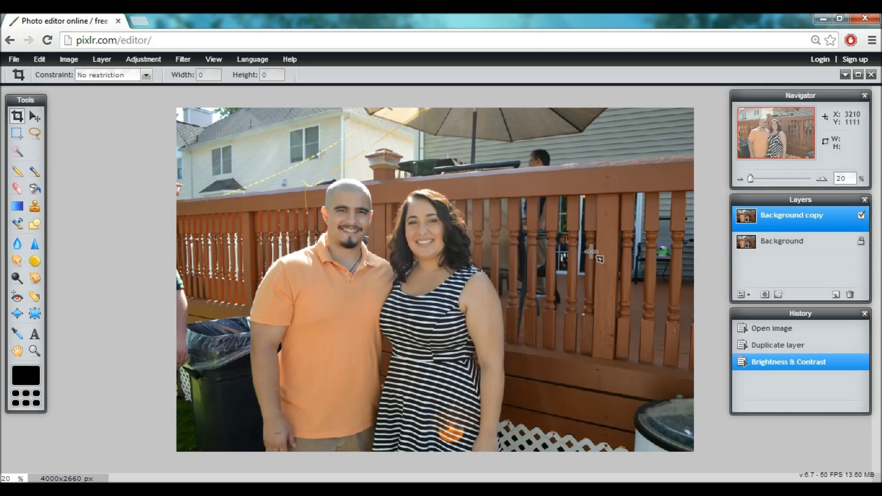
- Open the Hue & Saturation adjustment for the Background copy layer, try a lightness of 5 and reset it to 0
click(147, 59)
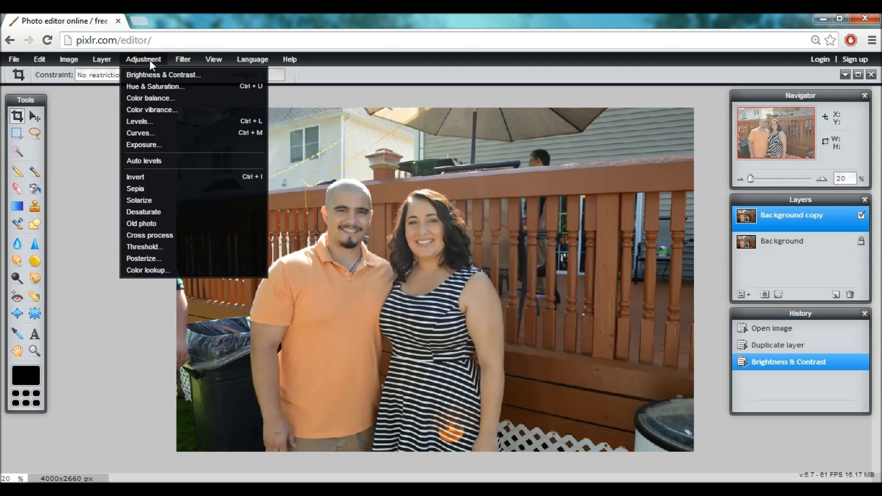
click(156, 89)
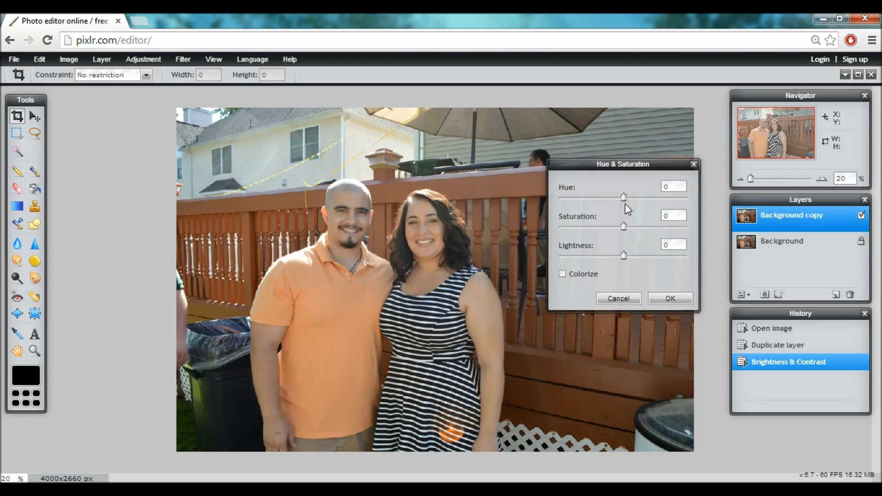
mouse_move(624, 203)
mouse_down()
mouse_move(653, 200)
mouse_move(596, 202)
mouse_move(623, 197)
mouse_up()
mouse_move(625, 256)
mouse_down()
mouse_move(639, 257)
mouse_move(606, 262)
mouse_move(627, 258)
mouse_up()
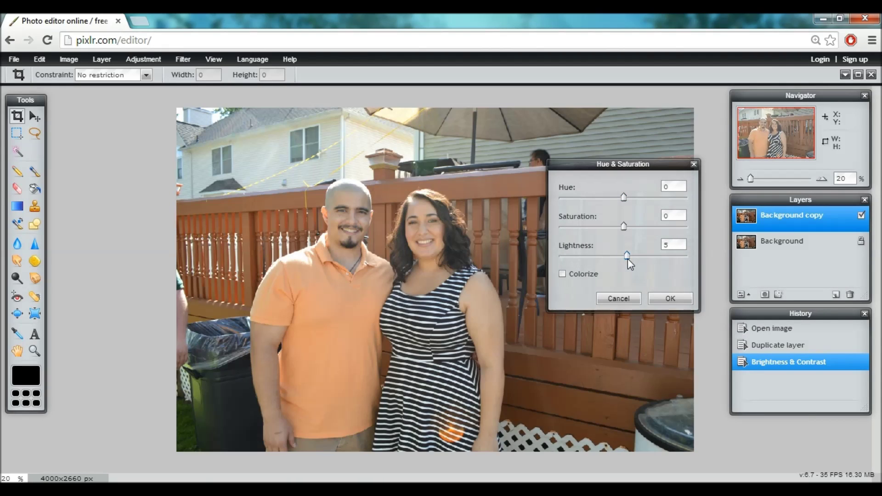
double_click(665, 245)
text(0)
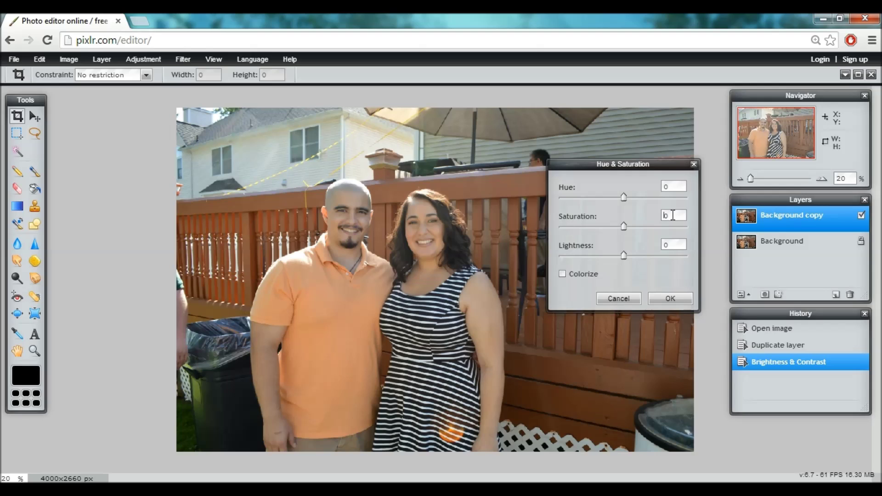
- Try saturation values of 50, 20 and -10, settle on 10 and apply the adjustment to the layer copy
text(1)
key(BackSpace)
text(5)
key(BackSpace)
text(2)
key(BackSpace)
text(1)
key(Home)
text(-)
key(BackSpace)
click(671, 300)
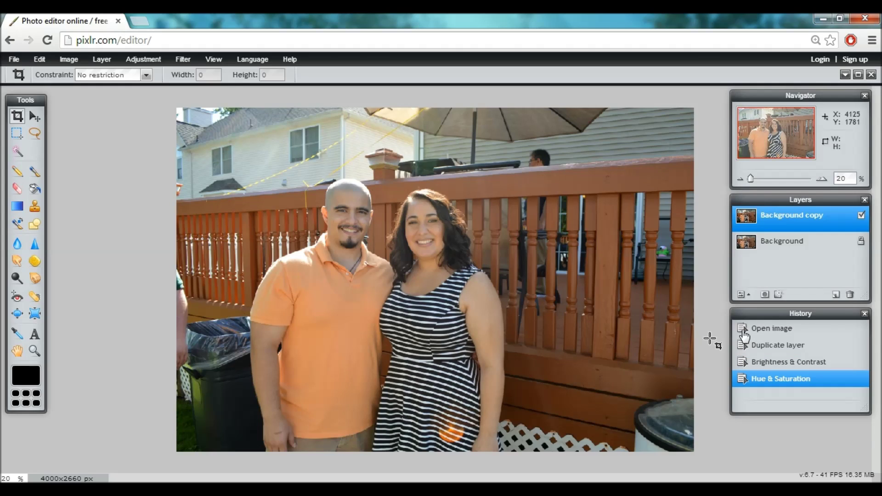
- Step back and forth through the edit history to compare the photo before and after the contrast and saturation adjustments
click(788, 362)
click(789, 347)
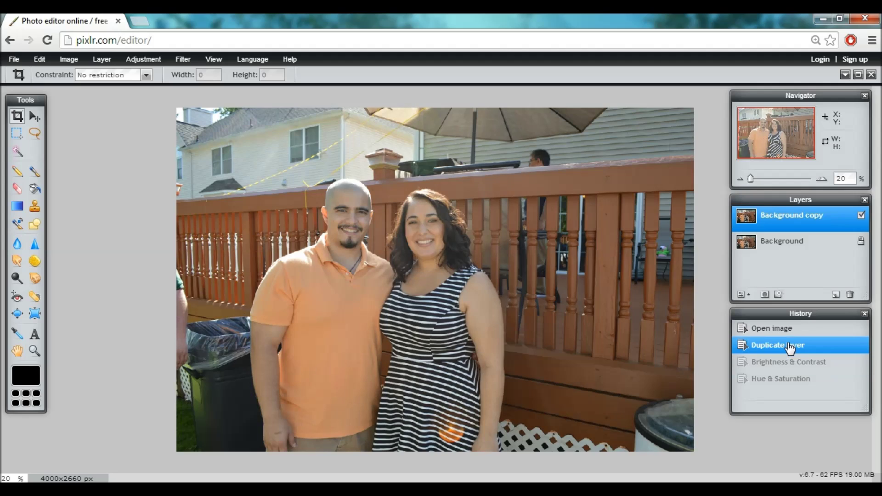
click(788, 363)
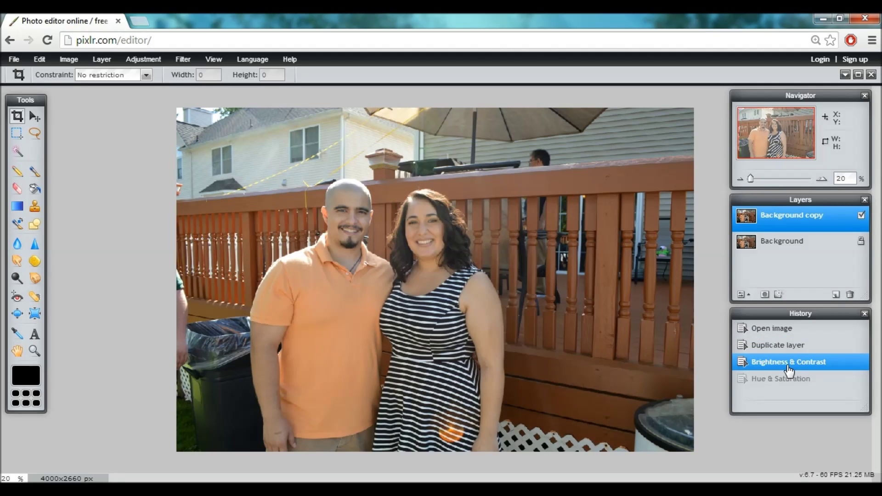
click(788, 379)
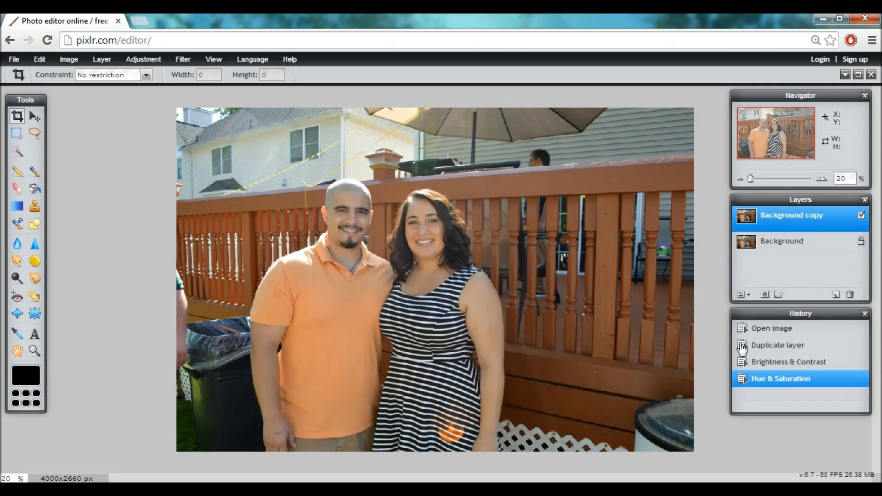
click(776, 363)
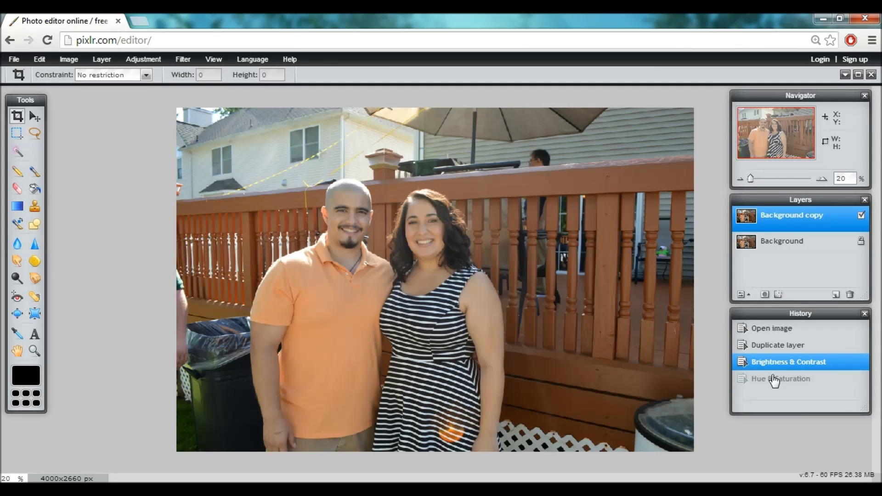
click(775, 379)
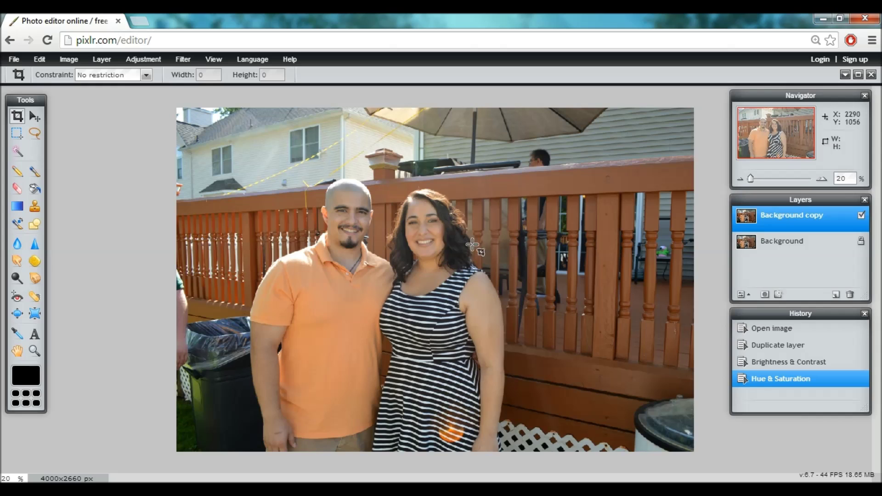
- Open the Levels adjustment and set the input levels to 6 for shadows, 1.21 for midtones and 248 for highlights
click(143, 60)
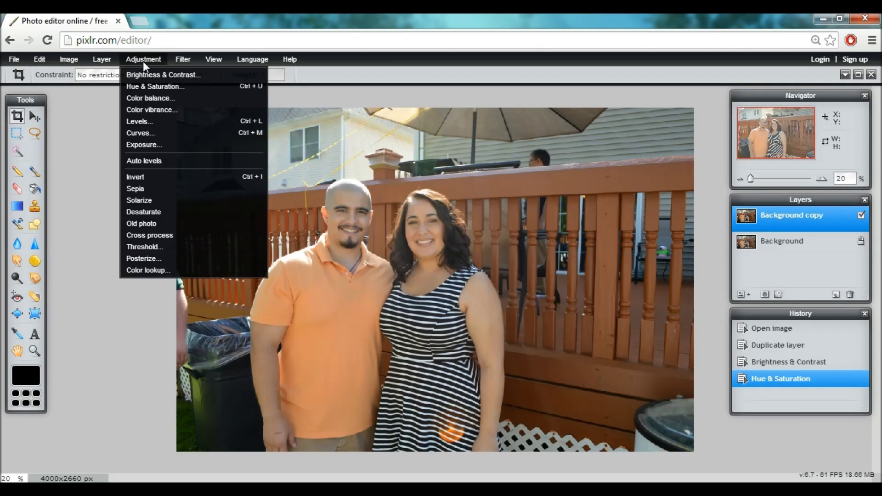
click(158, 124)
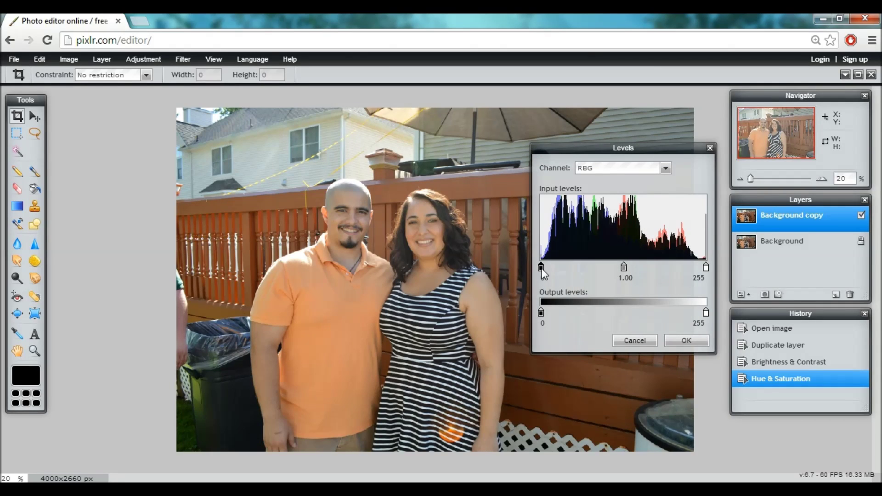
drag(544, 268, 547, 271)
drag(548, 271, 546, 271)
drag(707, 272, 701, 267)
drag(625, 268, 628, 268)
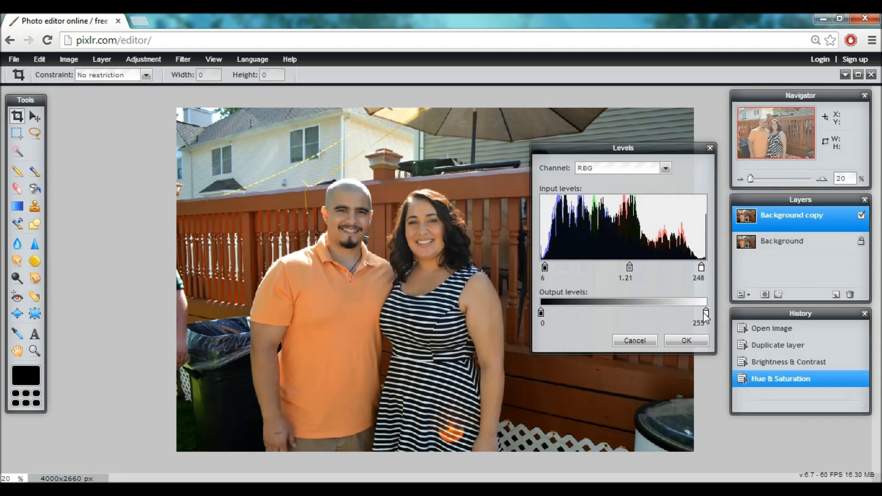
- Pull both output level limits slightly inward and apply the Levels adjustment to the layer copy
drag(703, 316, 701, 316)
drag(698, 312, 701, 313)
drag(545, 312, 548, 312)
click(683, 341)
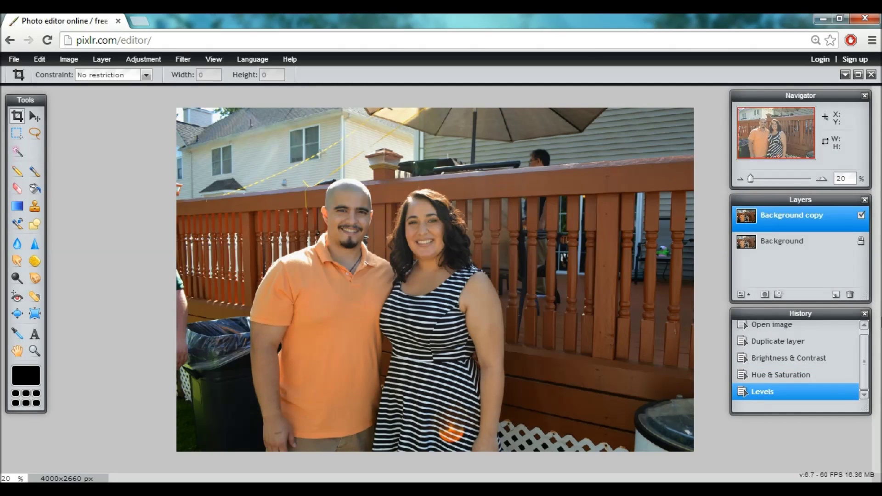
- Compare the originally opened image with the Levels-adjusted version through the edit history
drag(867, 355, 867, 338)
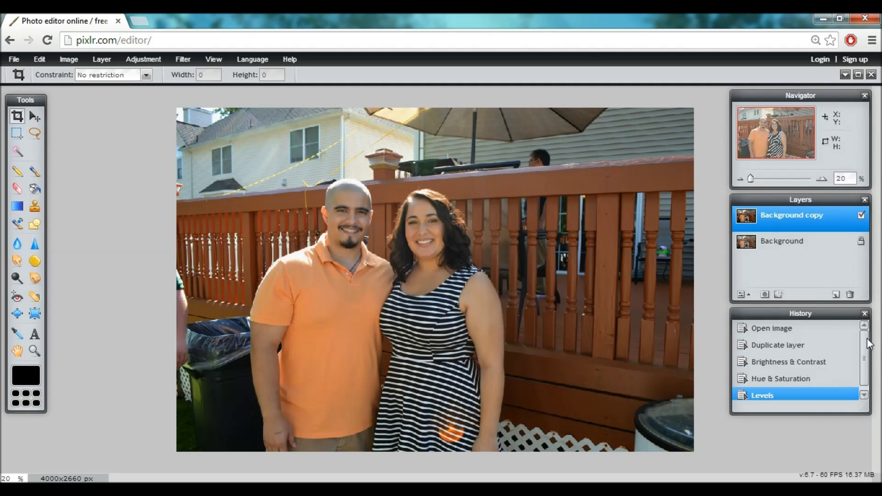
click(781, 330)
scroll(842, 392, down, 1)
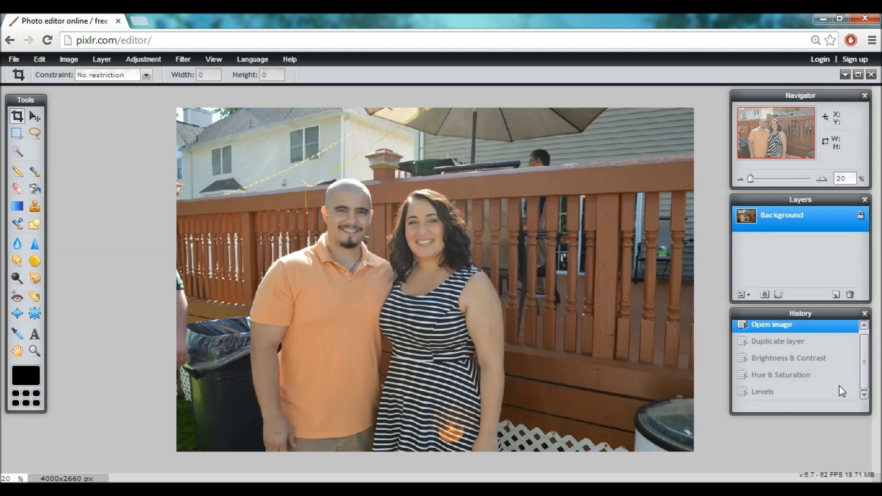
click(796, 396)
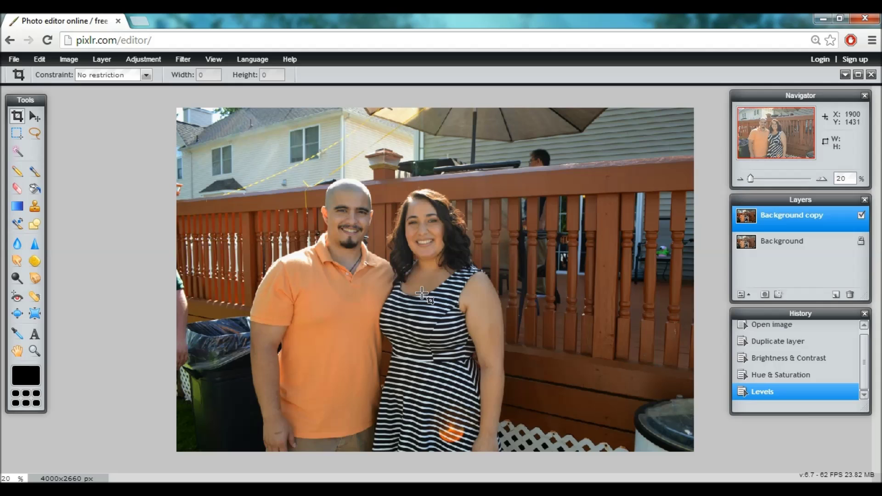
- Open the Curves adjustment for the layer copy and anchor a point at the middle of the combined channel curve
click(145, 60)
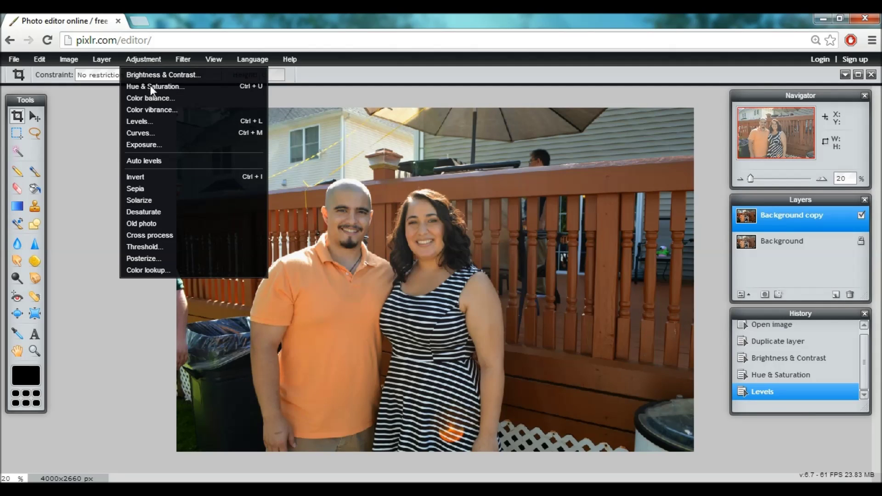
click(156, 131)
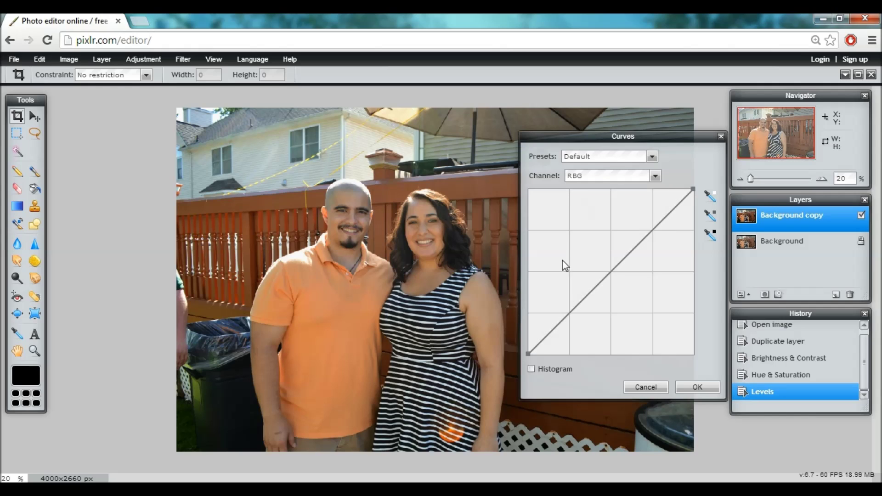
click(610, 270)
click(610, 270)
- Brighten the highlights by placing one point near the curve's upper end and another around its upper quarter, both slightly above the diagonal
click(684, 195)
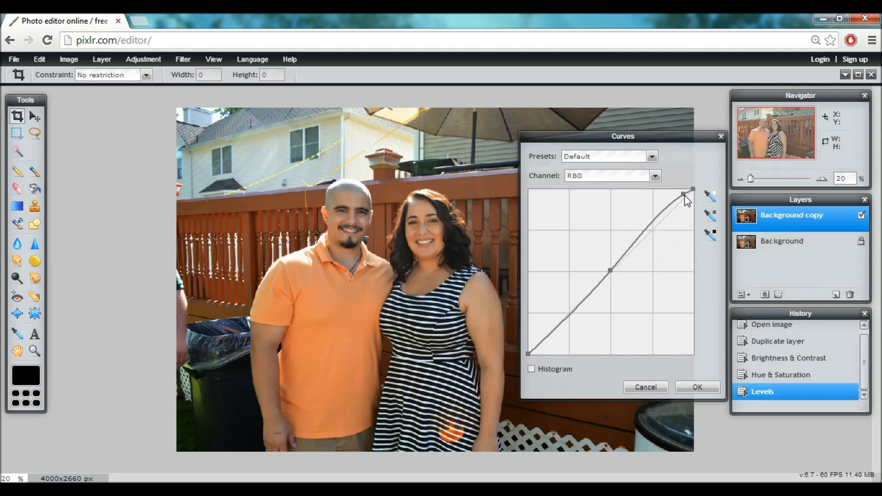
drag(685, 196, 690, 199)
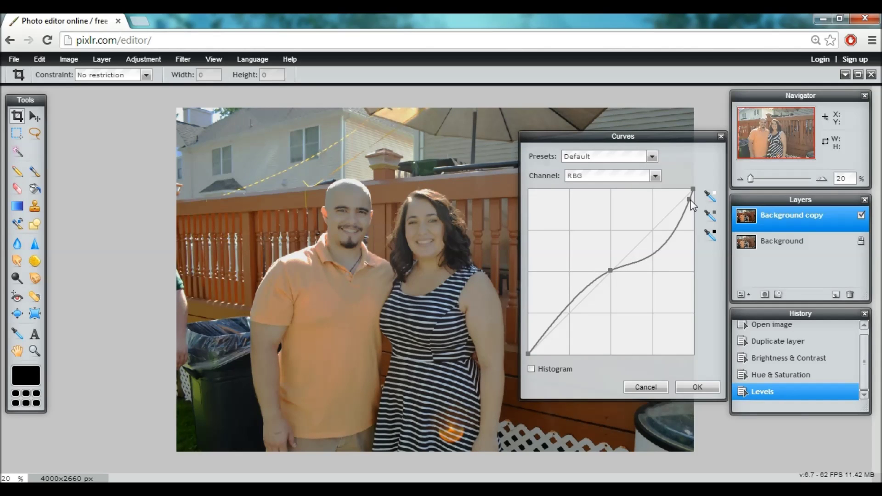
drag(690, 199, 685, 196)
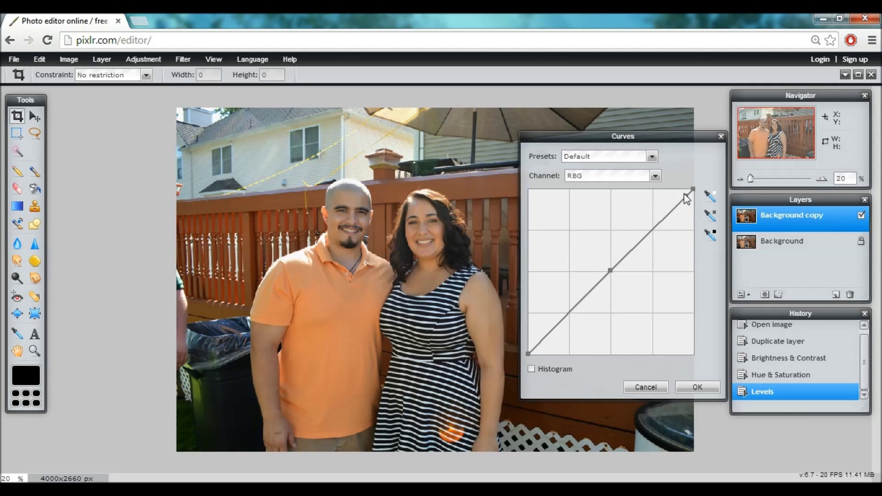
click(684, 195)
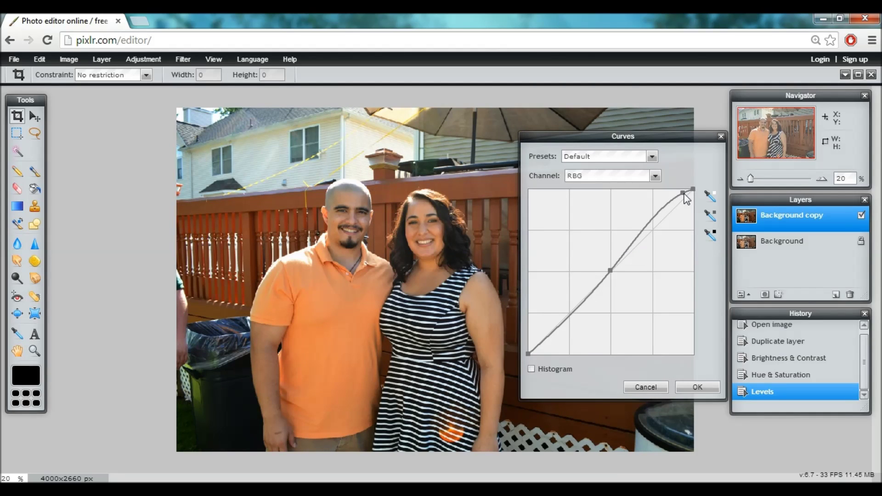
drag(683, 192, 685, 195)
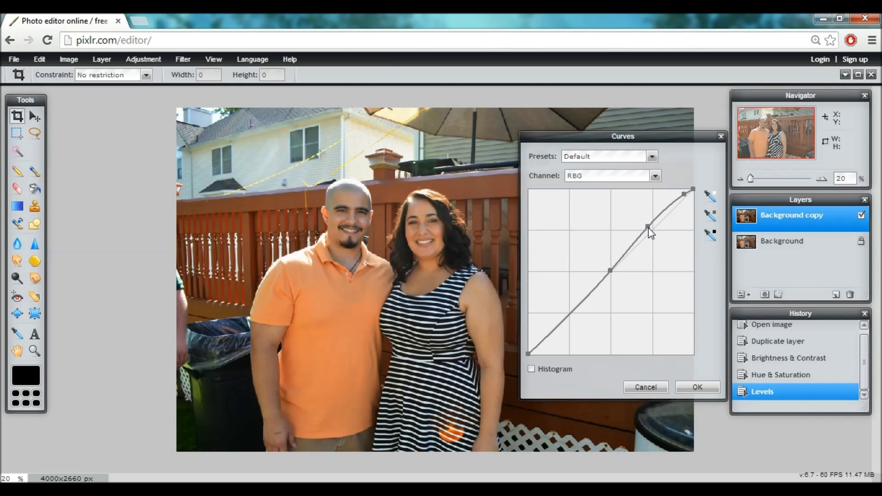
drag(650, 229, 647, 228)
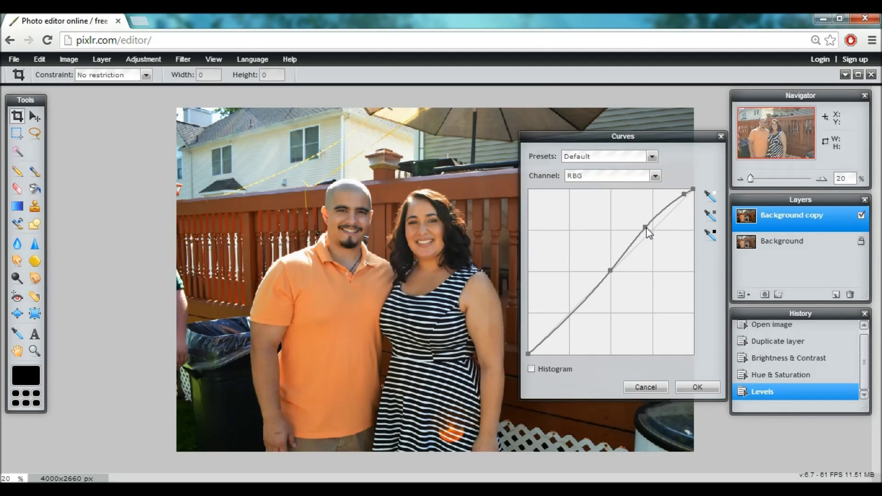
- Deepen the shadows slightly with points along the lower half of the curve and apply the Curves adjustment
click(534, 350)
drag(536, 350, 533, 340)
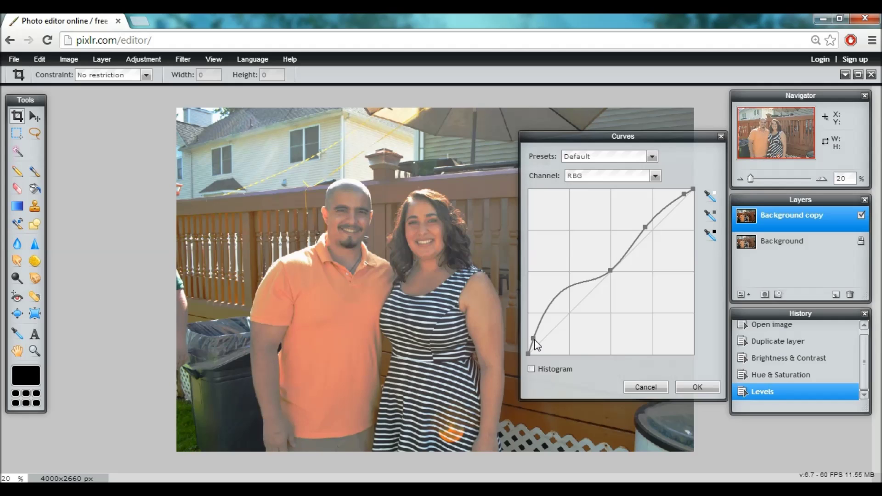
drag(535, 341, 539, 347)
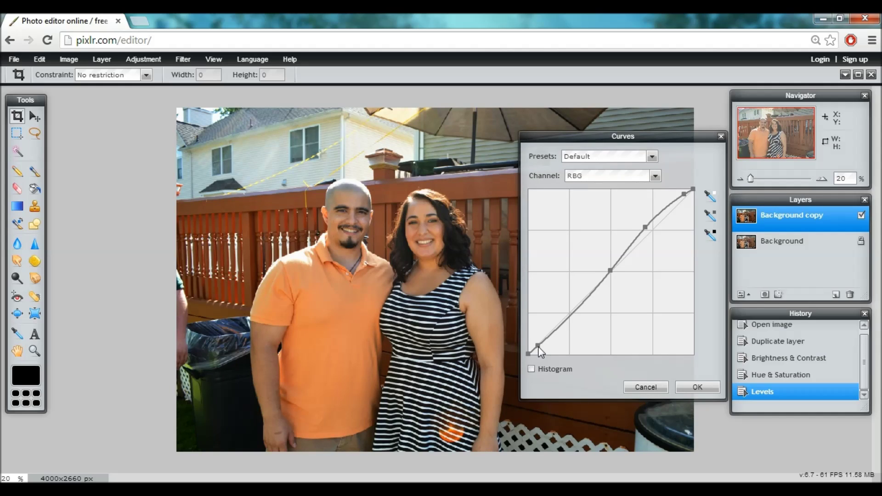
click(566, 320)
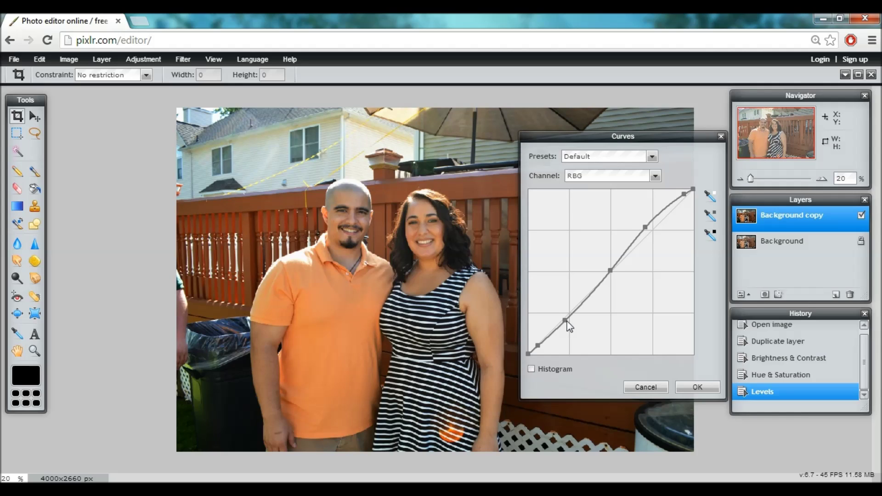
click(594, 293)
click(696, 387)
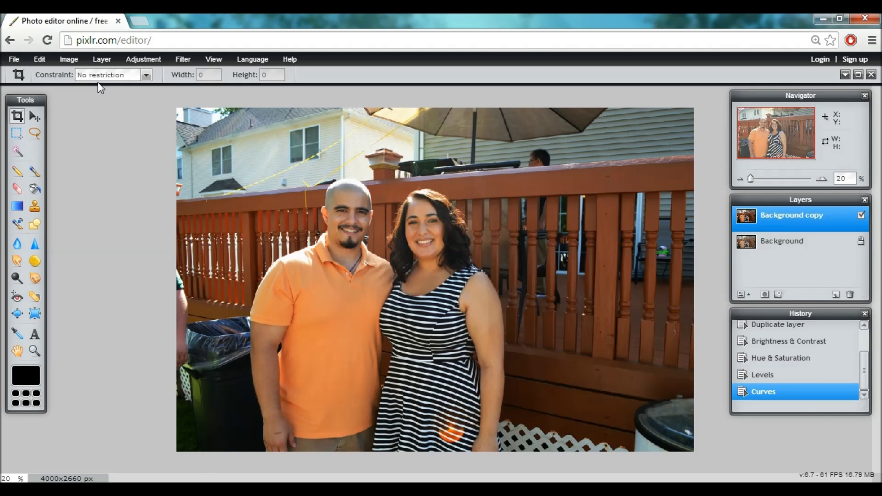
click(145, 58)
click(145, 57)
click(184, 60)
click(184, 59)
click(123, 57)
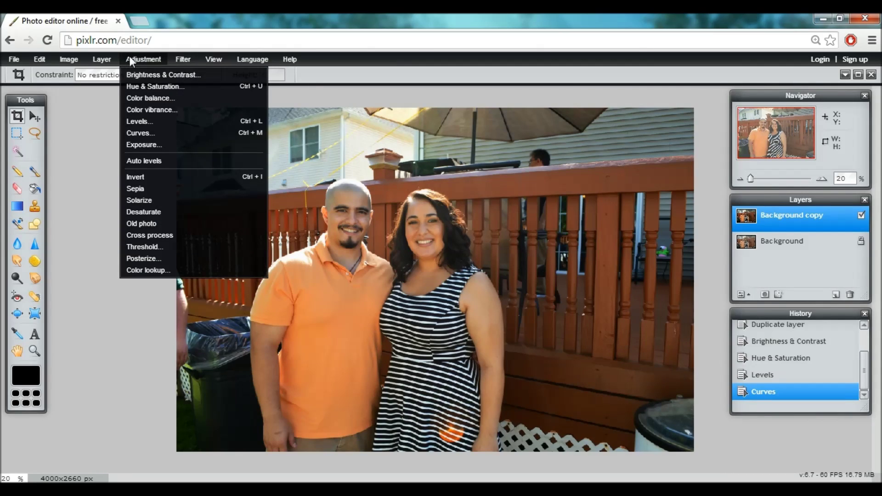
click(184, 59)
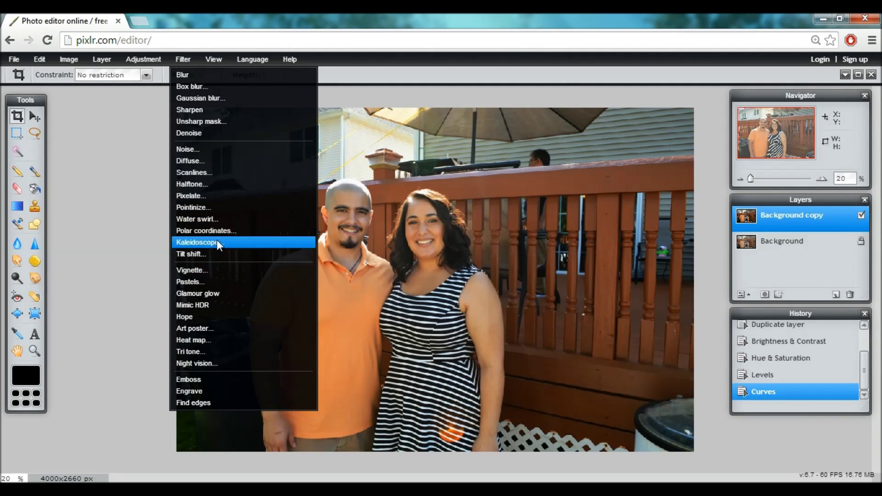
click(131, 213)
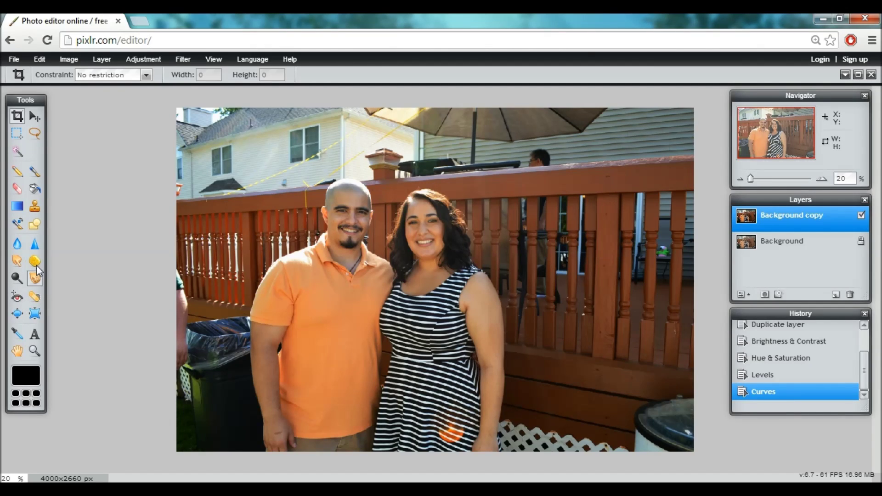
- Whiten the woman's and the man's teeth with the Dodge tool, using the soft 30 brush on Midtones at exposure 50
click(17, 278)
scroll(402, 168, up, 3)
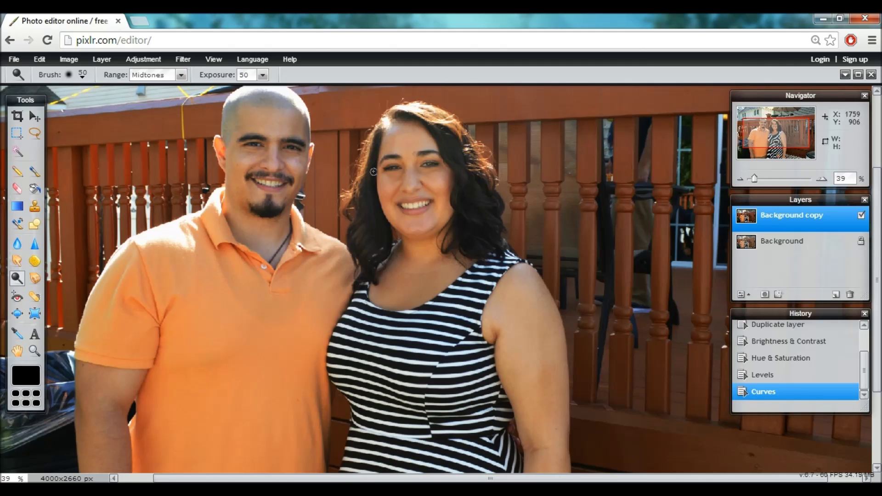
scroll(528, 143, up, 1)
scroll(432, 156, up, 4)
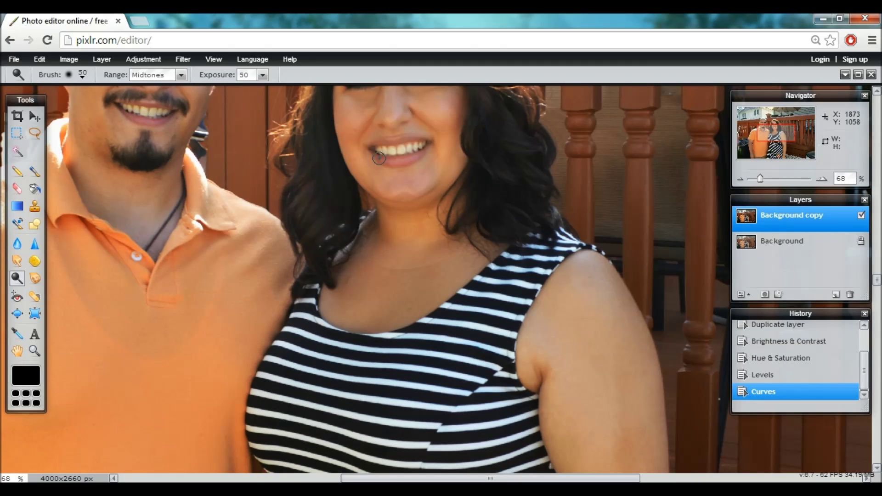
scroll(378, 149, up, 1)
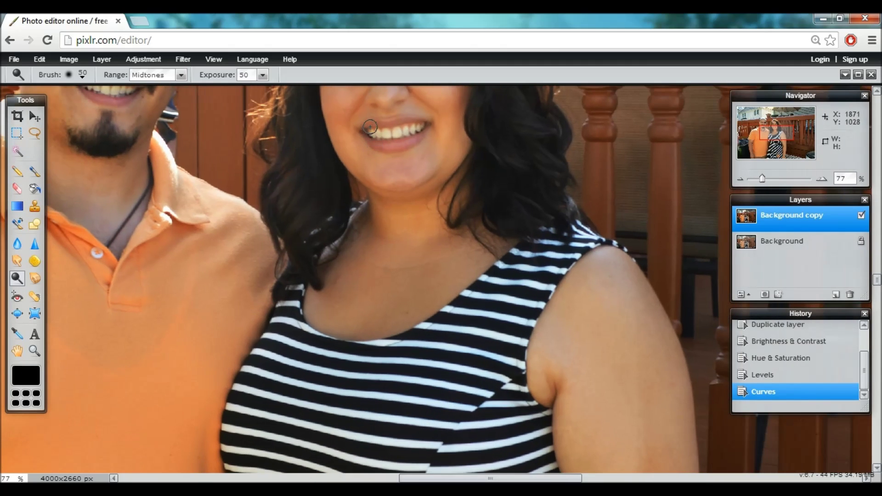
click(83, 74)
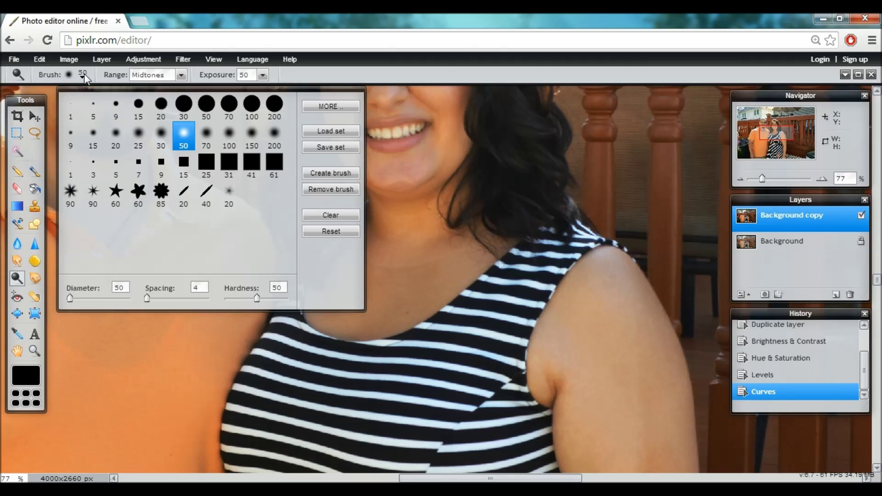
click(161, 138)
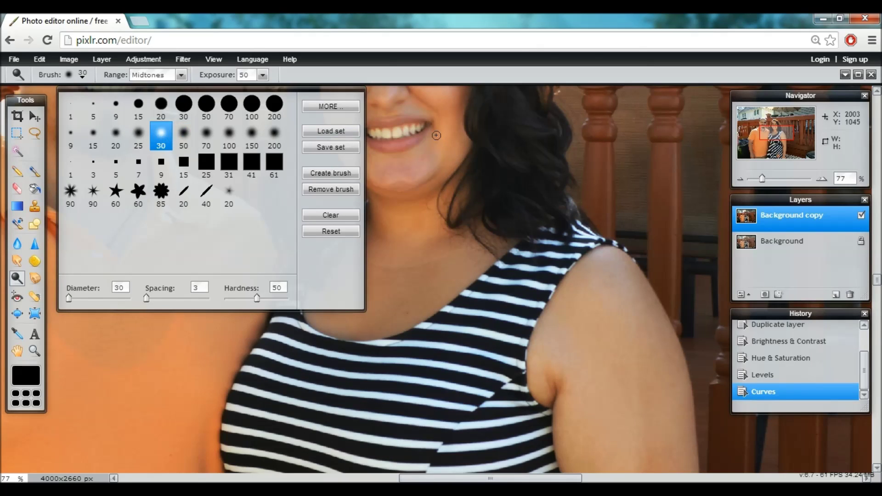
click(348, 71)
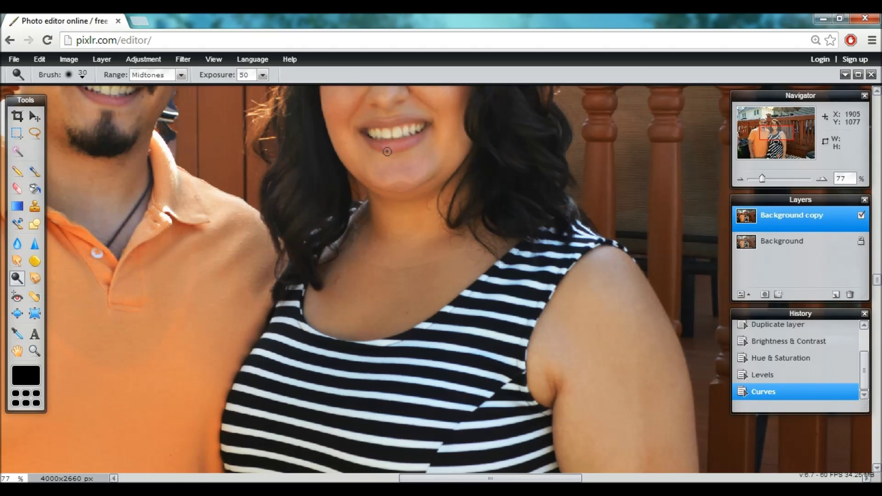
mouse_move(369, 133)
mouse_down()
mouse_move(422, 127)
mouse_move(370, 134)
mouse_up()
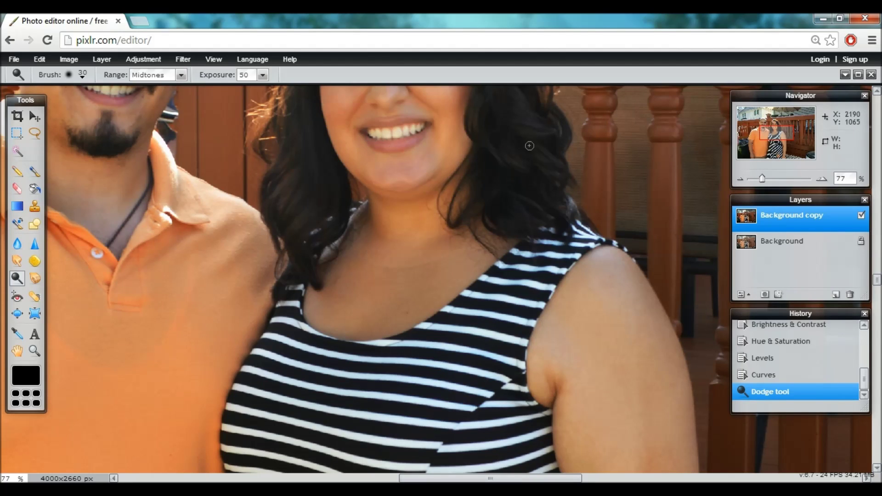
scroll(529, 146, up, 3)
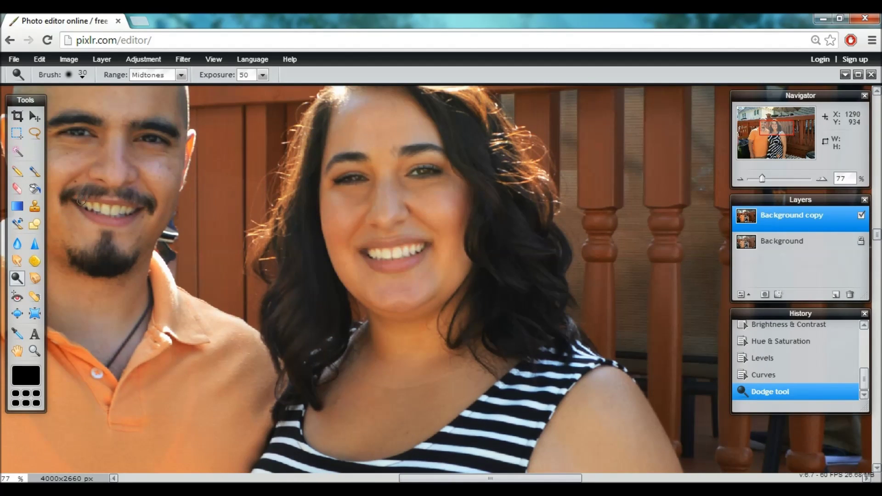
mouse_move(81, 203)
mouse_down()
mouse_move(135, 213)
mouse_move(94, 210)
mouse_up()
- Brighten both people's eyes with the Dodge tool, using the soft 20 brush
click(82, 74)
click(111, 136)
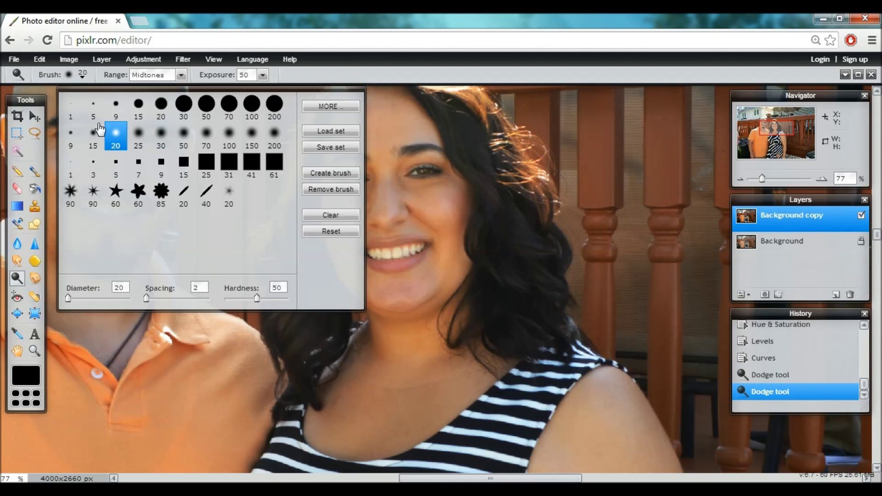
drag(413, 173, 420, 171)
drag(363, 178, 345, 179)
drag(136, 137, 152, 138)
drag(89, 132, 70, 132)
scroll(271, 220, up, 1)
scroll(449, 243, down, 1)
scroll(449, 241, down, 5)
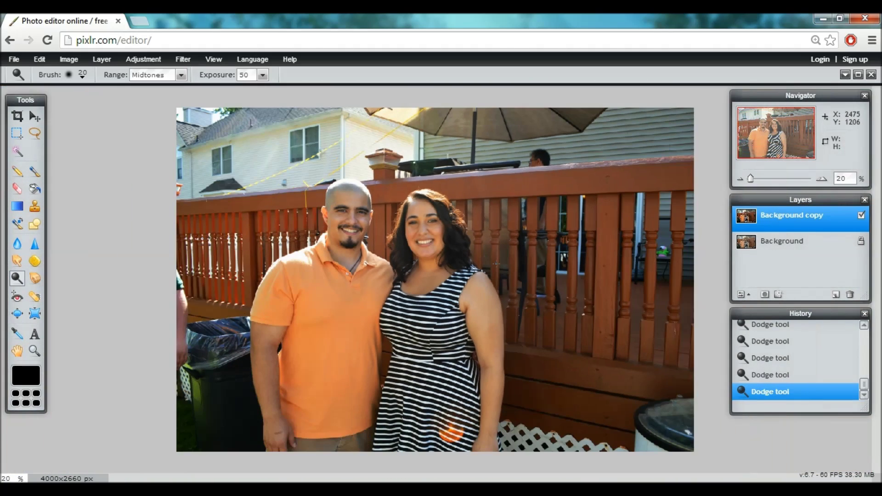
- Try the Burn tool on Midtones near the woman's eyebrow and revert to the last Dodge stroke
scroll(496, 260, up, 1)
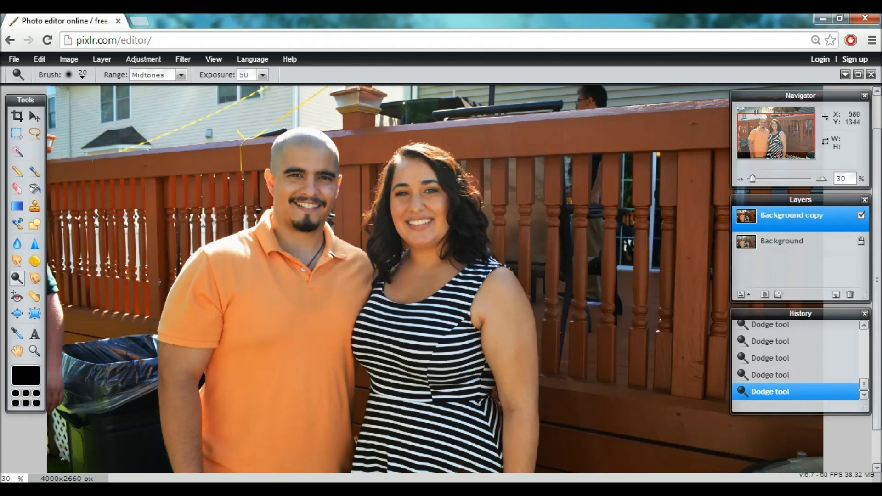
click(36, 280)
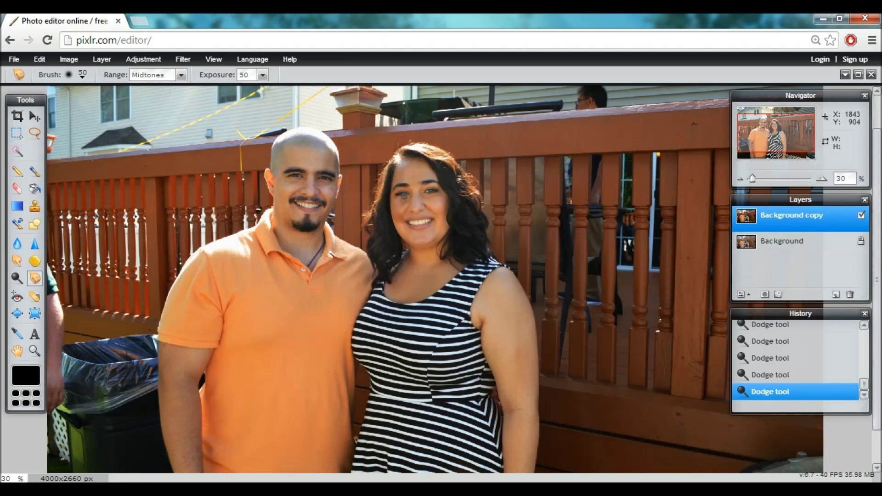
click(428, 175)
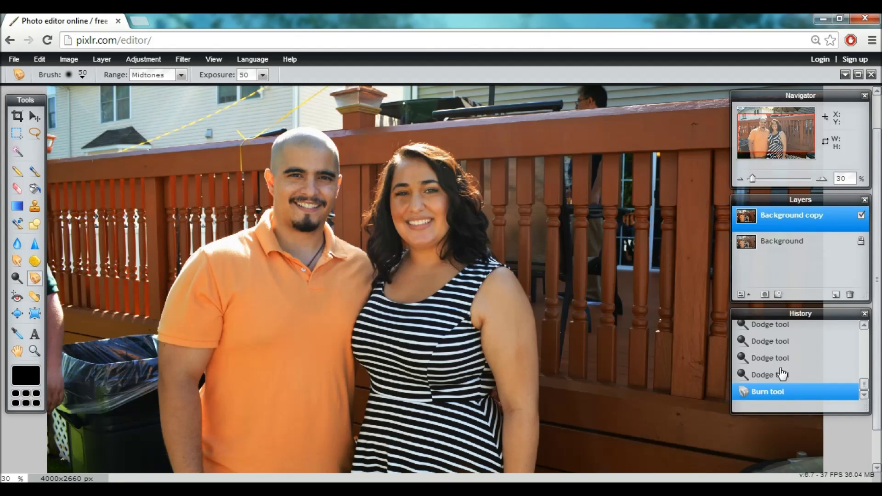
click(758, 373)
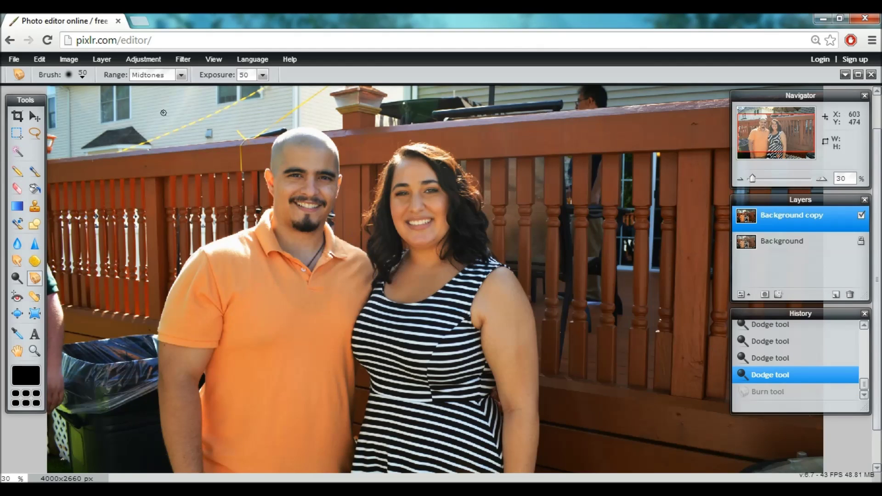
- Try the Burn tool with the Highlights range across the woman's forehead, using the soft 50 brush
click(165, 75)
click(165, 75)
click(83, 76)
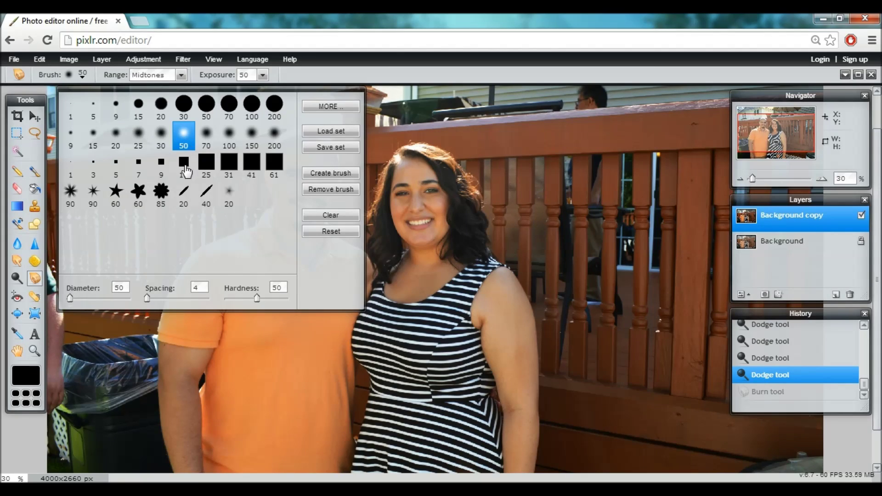
click(148, 76)
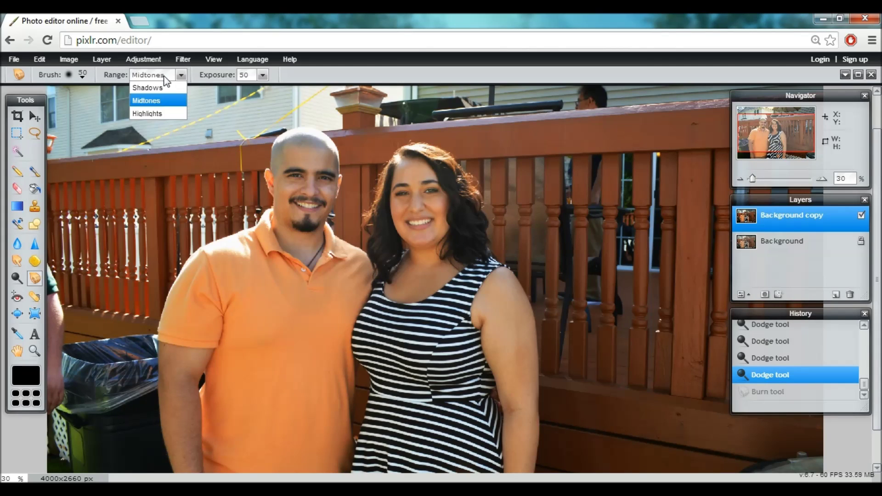
click(154, 114)
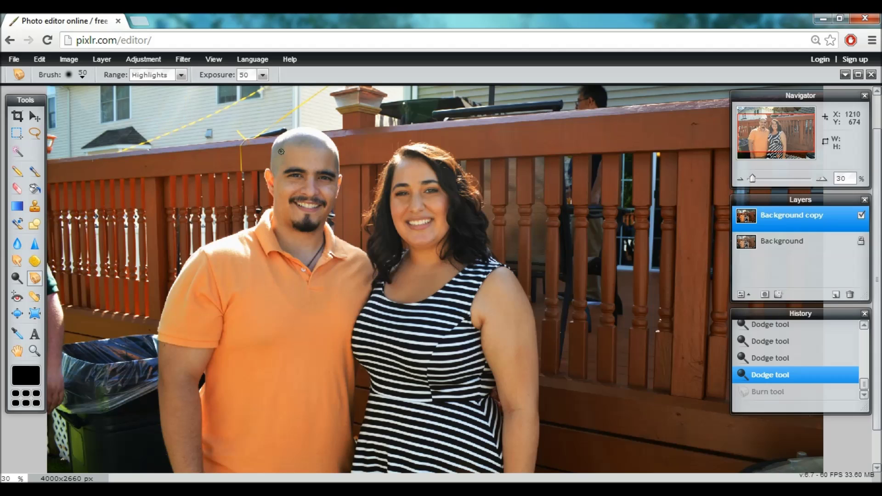
drag(400, 170, 421, 166)
- Try the Burn tool with the Shadows range around the woman's eyes
click(152, 75)
click(153, 88)
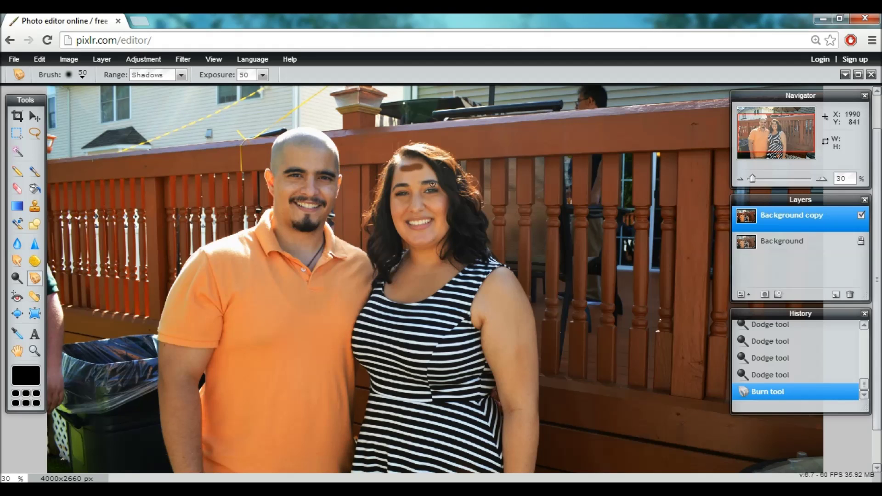
click(396, 184)
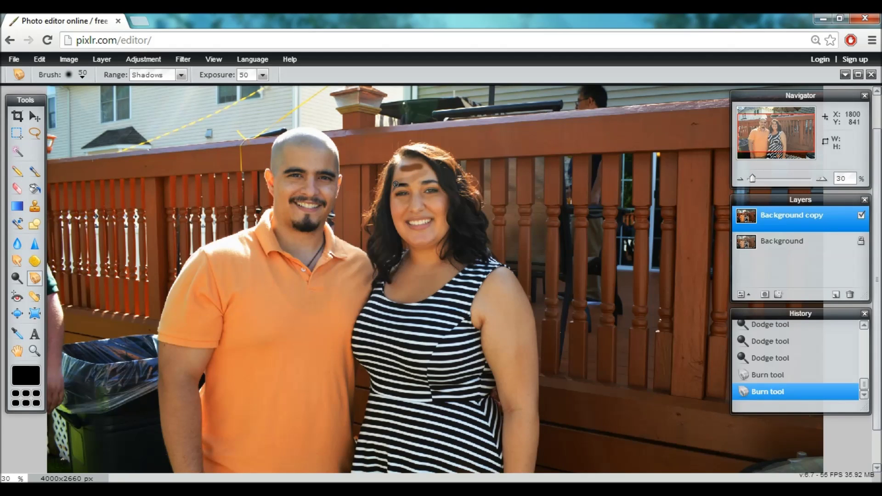
click(172, 75)
click(172, 75)
- Try the Dodge tool on the woman's cheek and nose, first with the Midtones range and again with Shadows
click(17, 278)
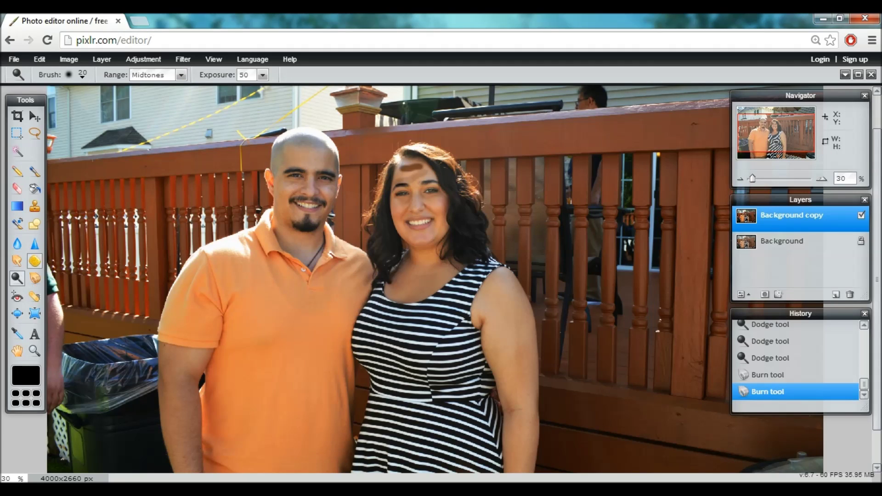
click(409, 203)
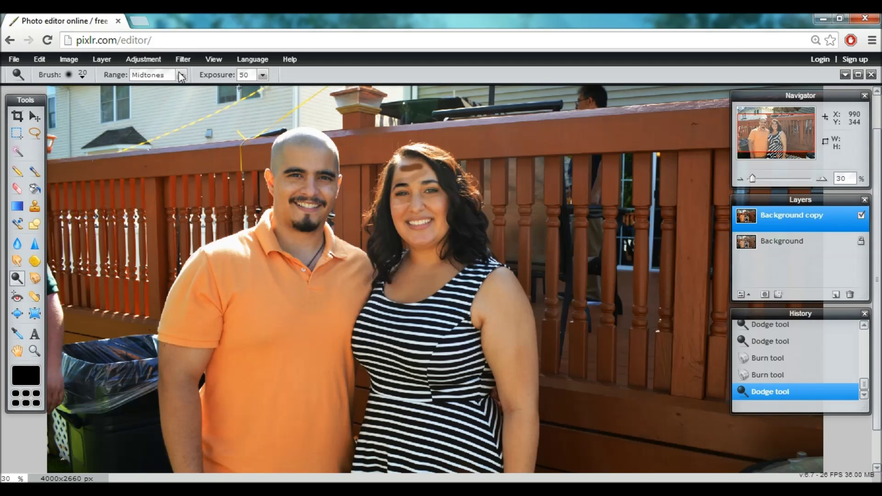
click(180, 75)
click(149, 87)
click(417, 202)
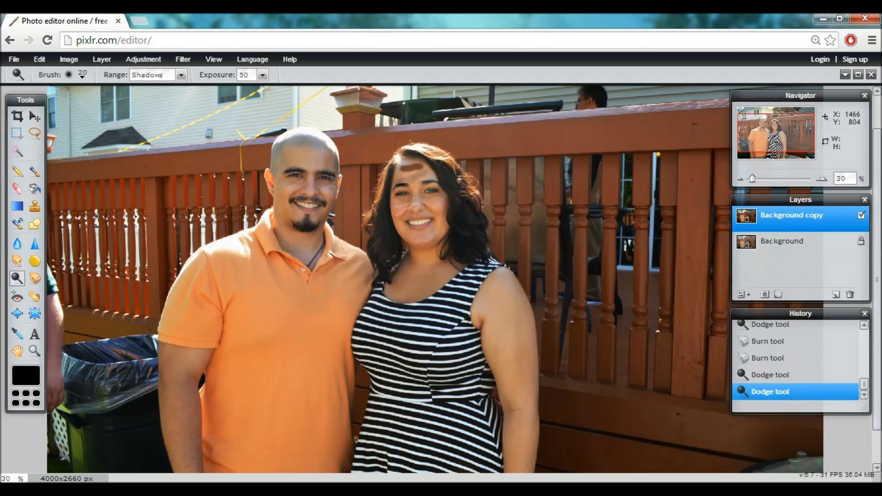
- Try the Dodge tool on Highlights across the woman's face above her mouth, and revert to the state before the first Burn stroke
click(156, 75)
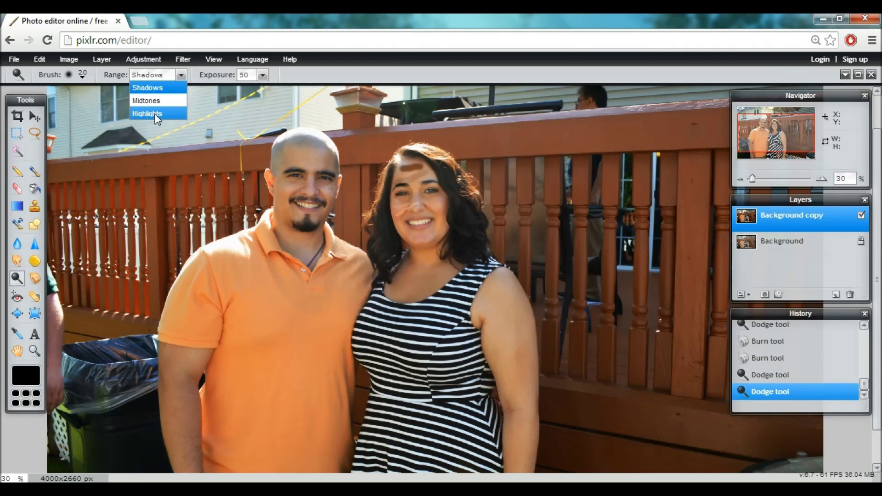
click(147, 114)
mouse_move(398, 222)
mouse_down()
mouse_move(434, 214)
mouse_move(440, 222)
mouse_up()
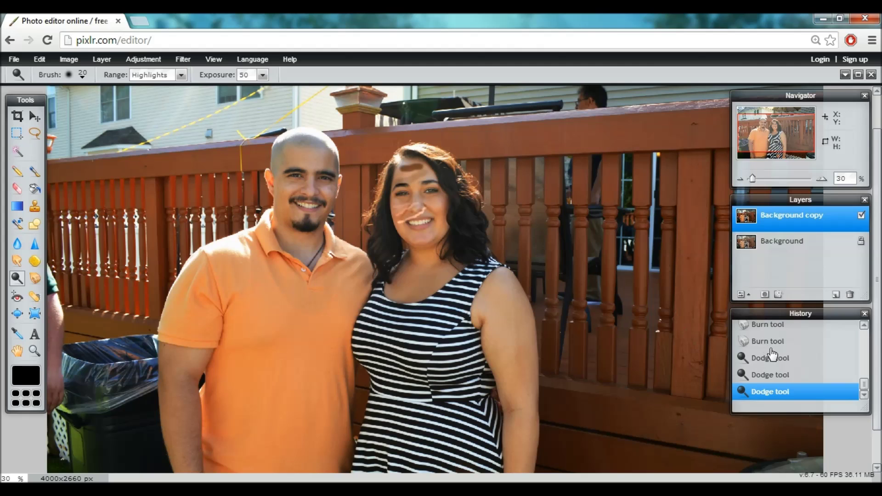
scroll(772, 354, up, 1)
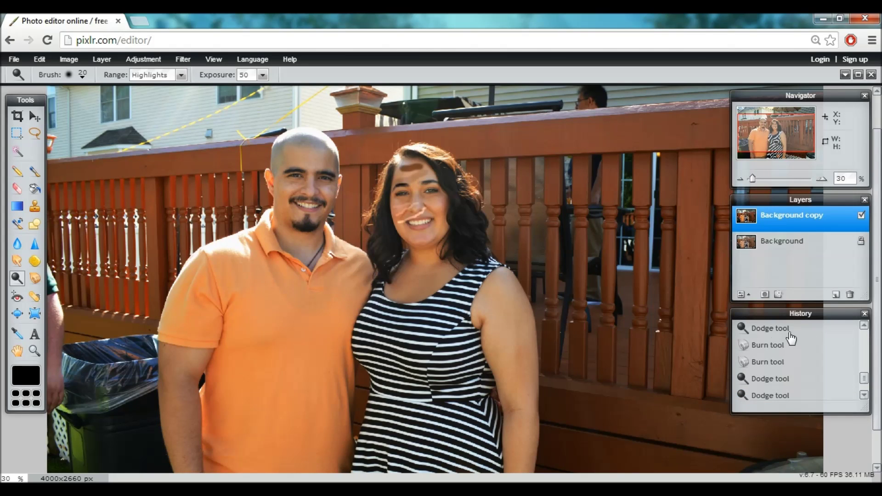
click(775, 334)
- Duplicate the retouched layer copy and set the new top layer to Overlay blending at 12% opacity
key(ctrl+minus)
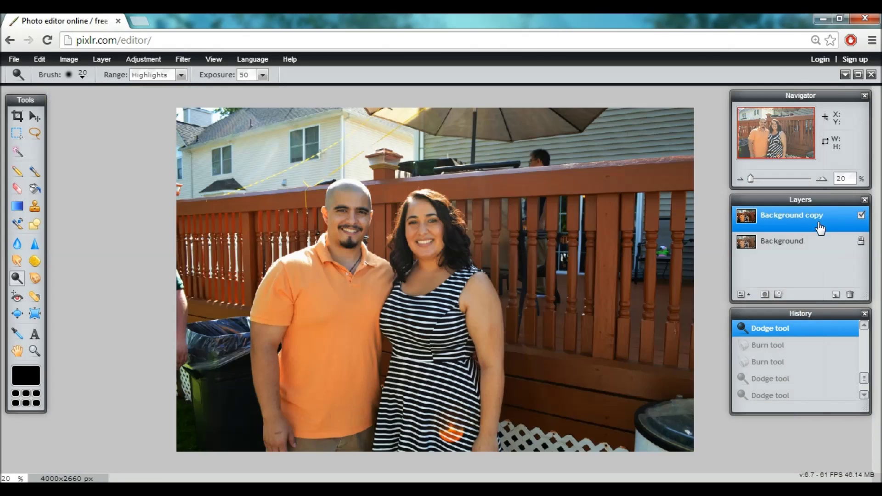
drag(825, 228, 836, 294)
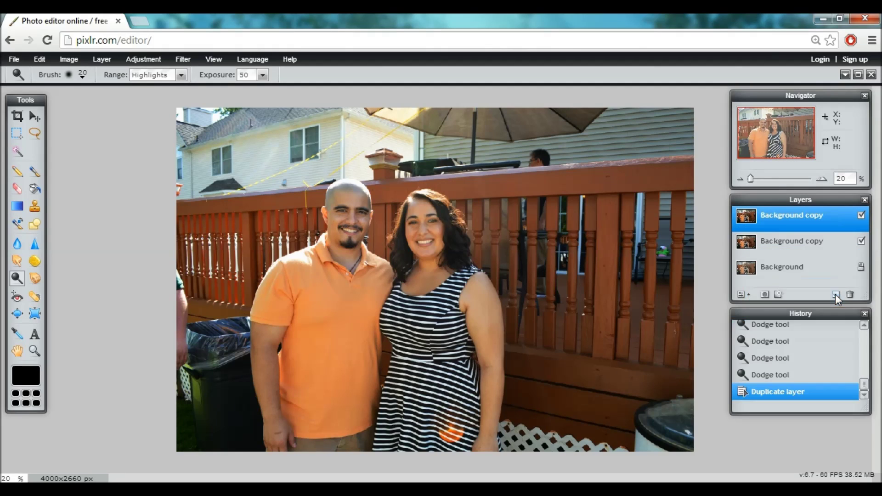
click(748, 294)
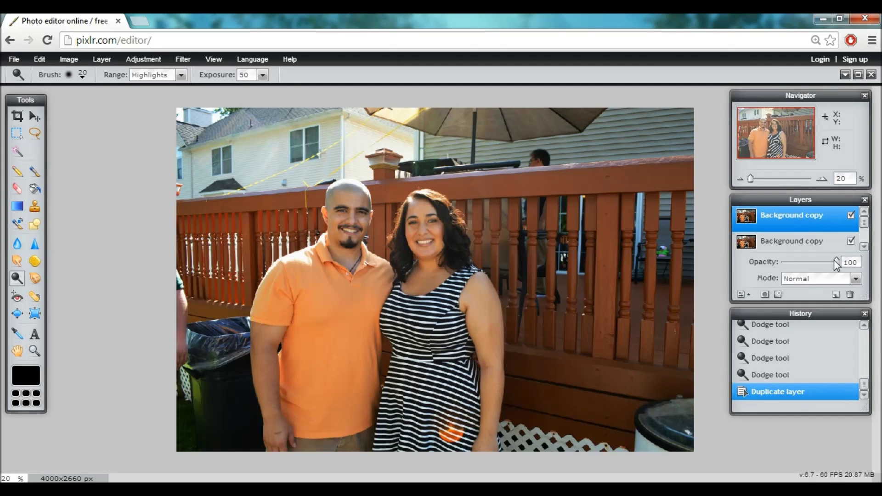
click(819, 280)
click(819, 279)
click(806, 279)
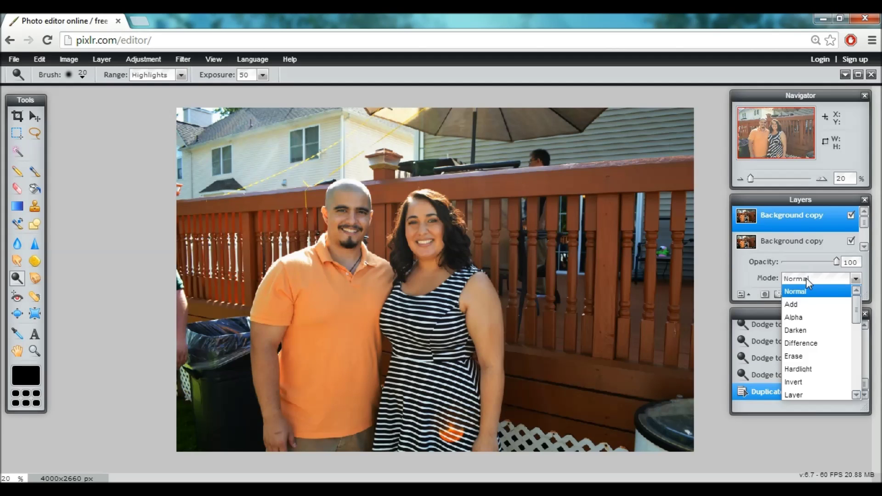
scroll(815, 324, down, 5)
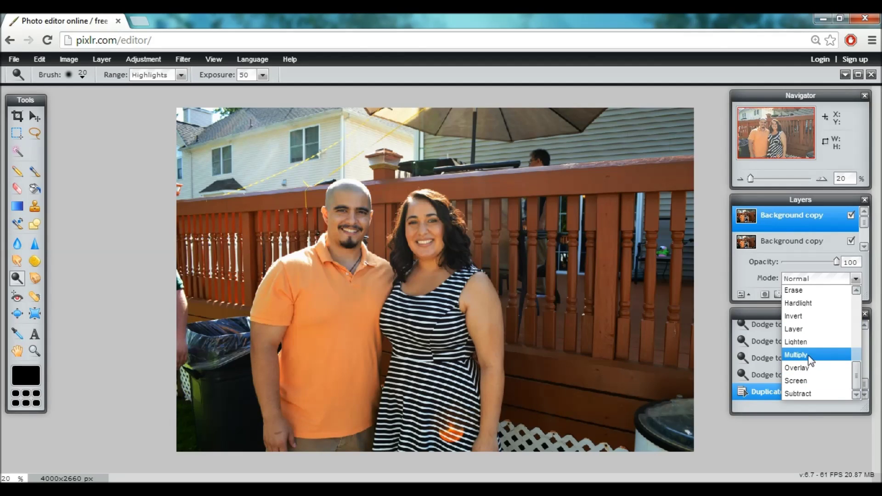
click(796, 368)
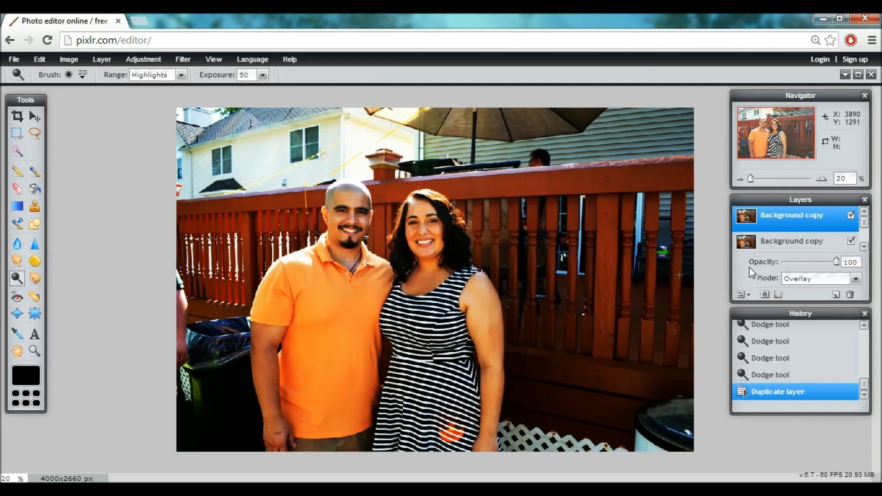
drag(838, 264, 788, 265)
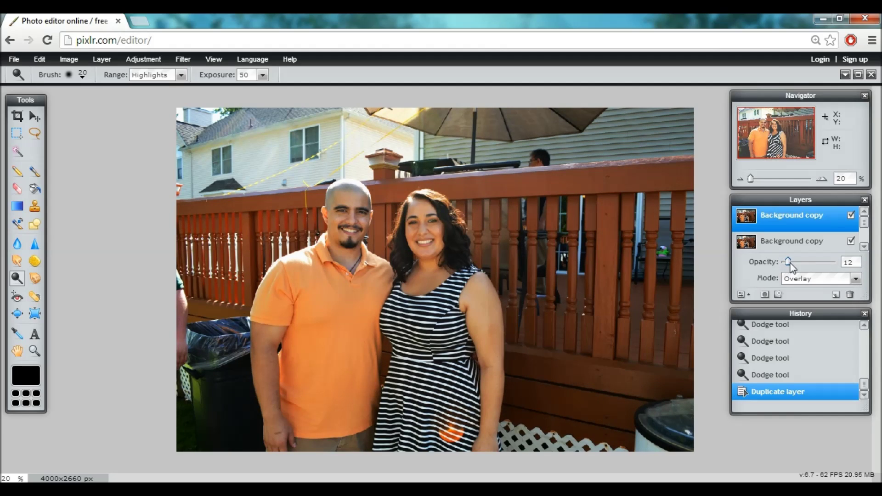
- Duplicate the retouched layer copy beneath the Overlay layer and try Hardlight blending on the duplicate at different opacities
click(823, 244)
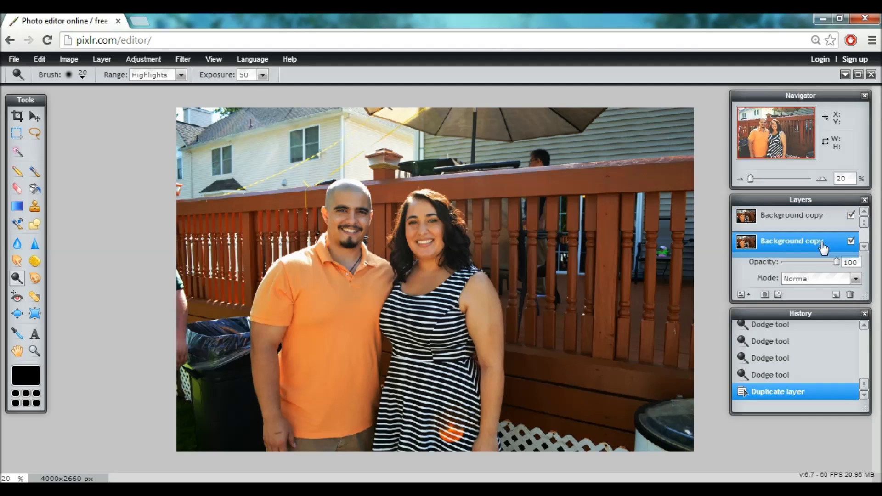
drag(830, 243, 836, 293)
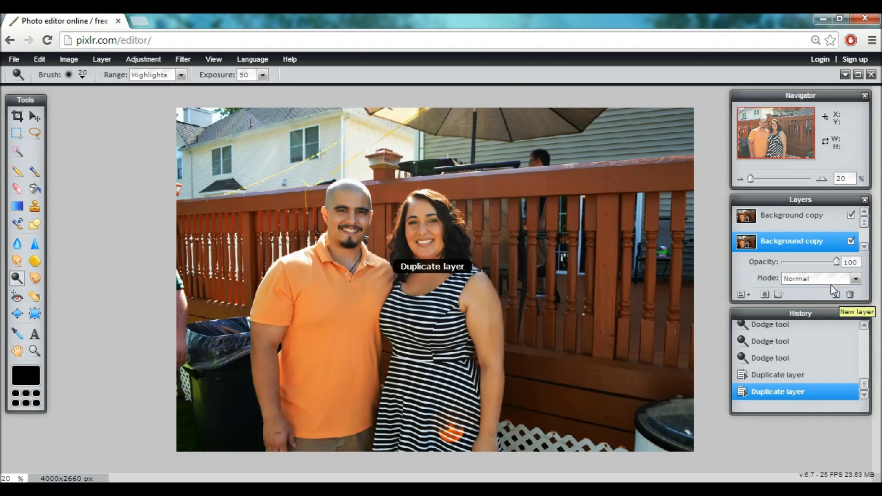
click(824, 281)
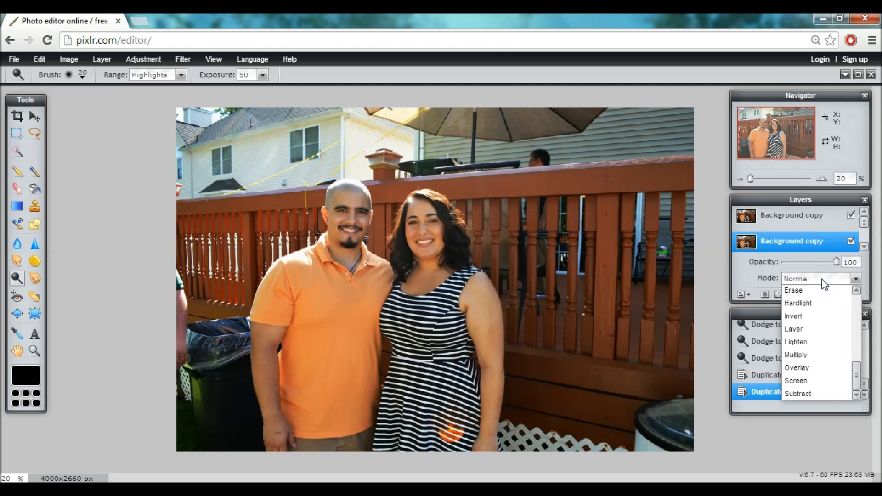
click(822, 304)
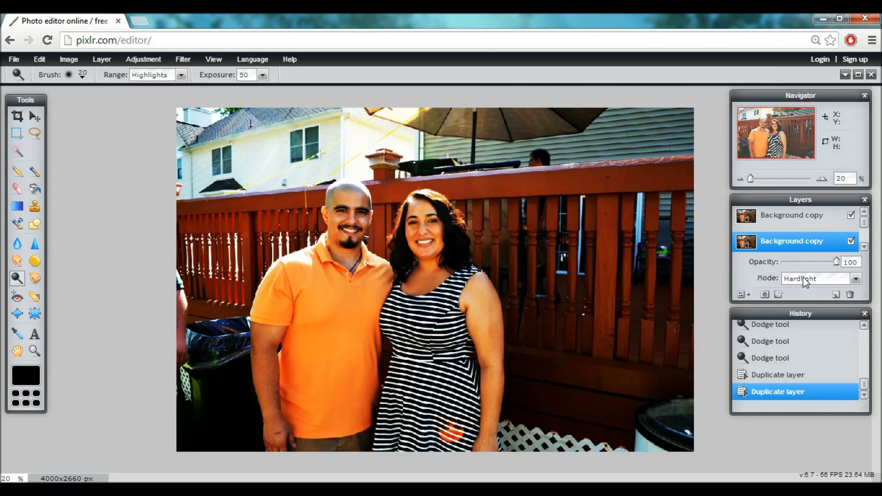
drag(839, 265, 758, 271)
drag(810, 262, 844, 262)
- Set the selected duplicate layer to Multiply blending at 15% opacity
click(824, 281)
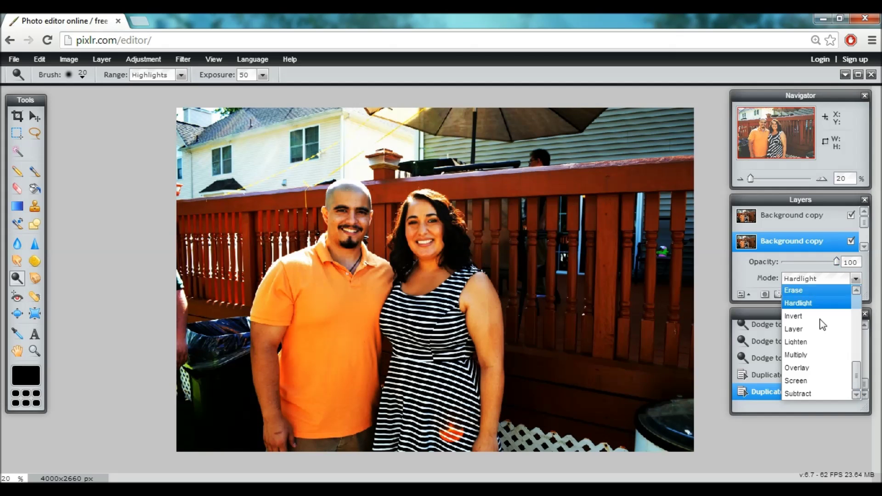
click(819, 358)
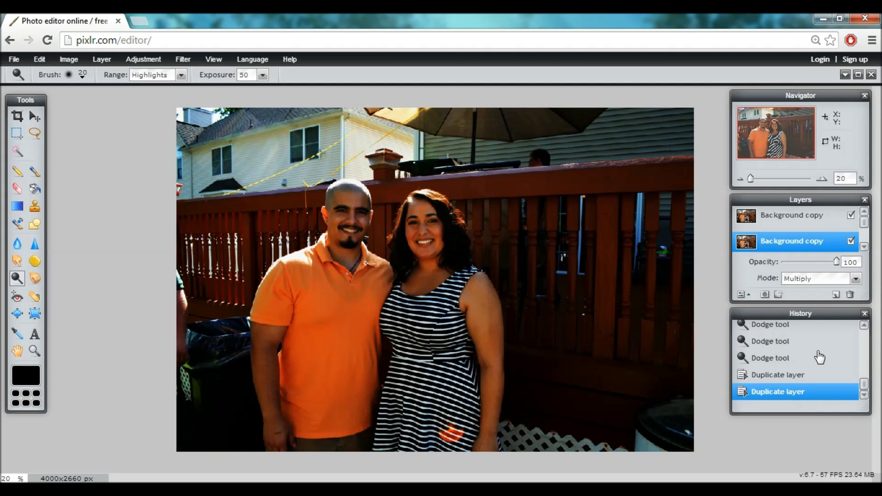
drag(837, 261, 791, 265)
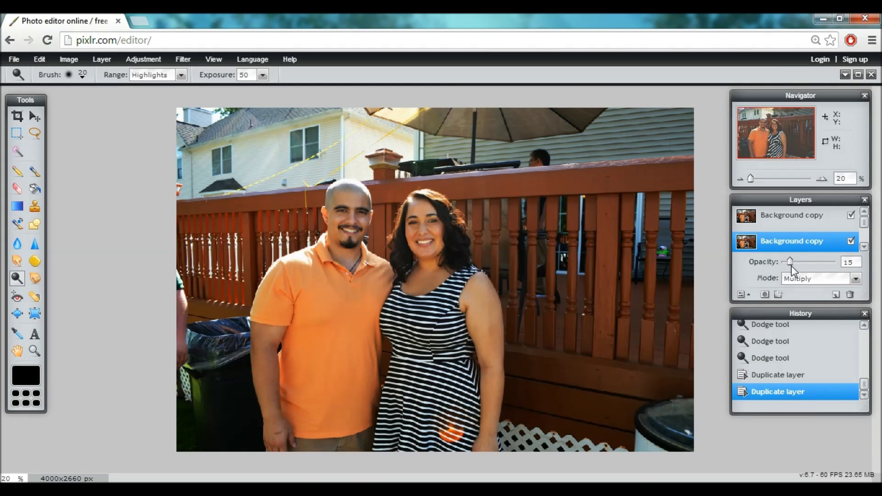
- Duplicate the layer copy beneath the Multiply layer and set the new duplicate to Add blending at 14% opacity
click(864, 247)
click(833, 246)
drag(832, 247, 834, 294)
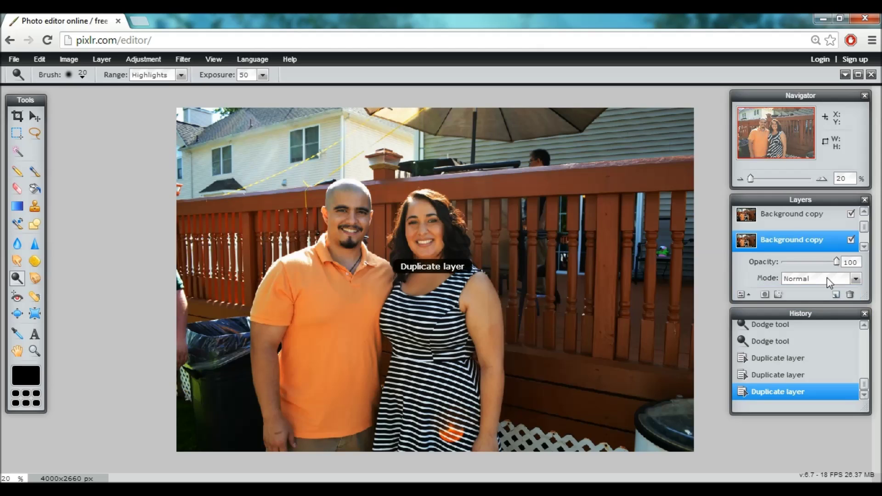
click(826, 278)
scroll(827, 317, up, 5)
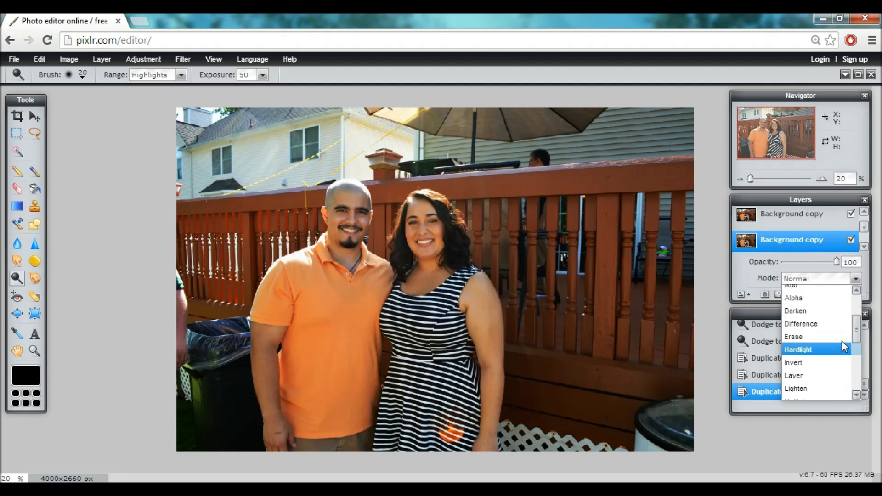
click(828, 315)
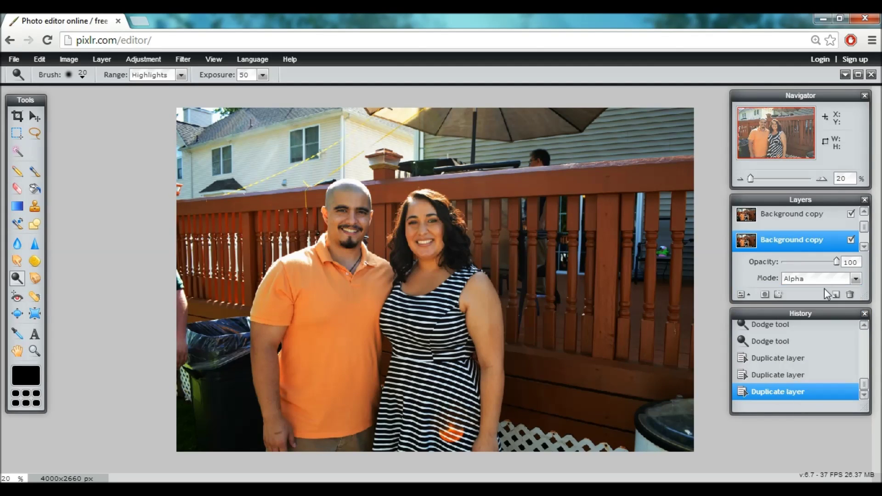
click(824, 280)
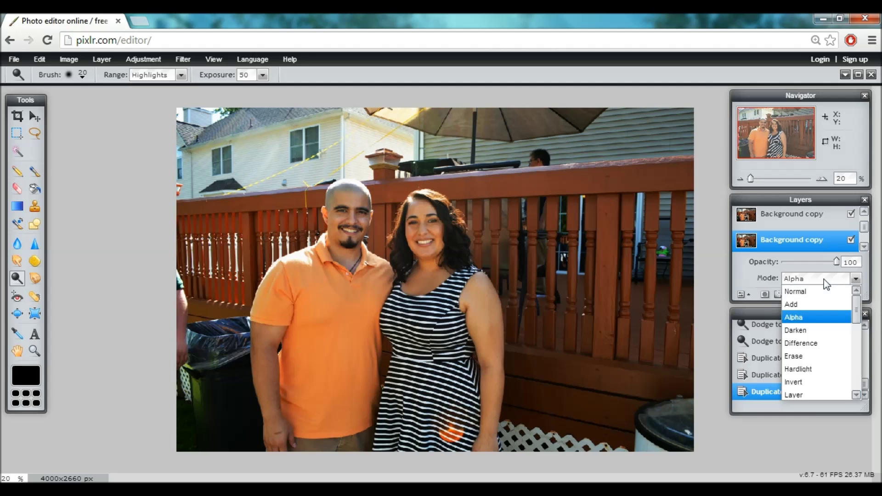
click(820, 305)
drag(835, 261, 790, 266)
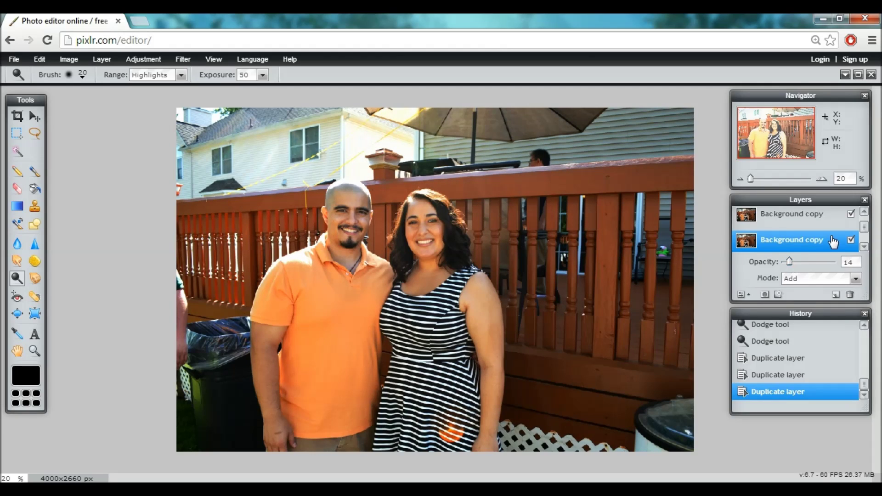
- Duplicate the layer copy beneath the Add layer, try Darken and Difference blending on it, and return it to Normal
scroll(826, 252, down, 1)
drag(808, 228, 835, 296)
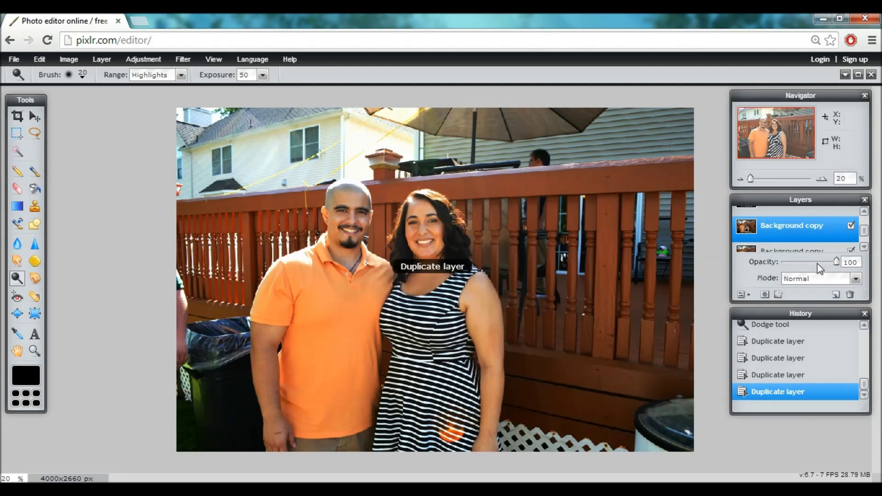
click(829, 279)
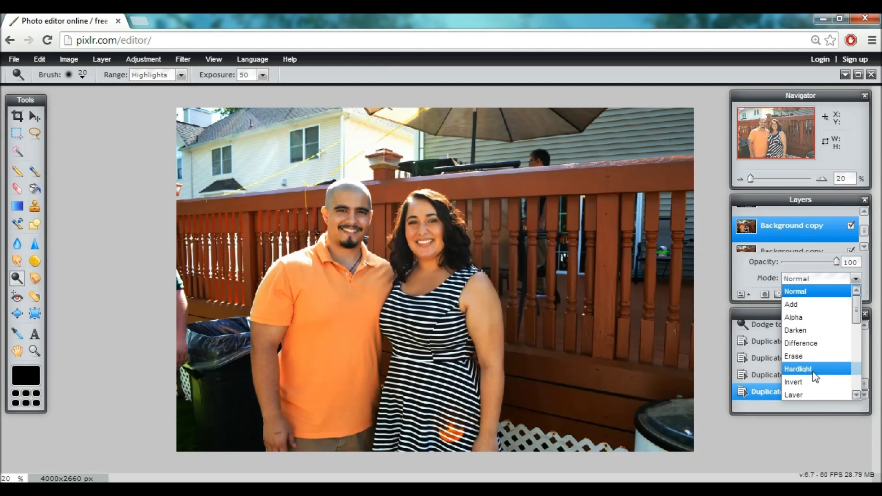
click(817, 336)
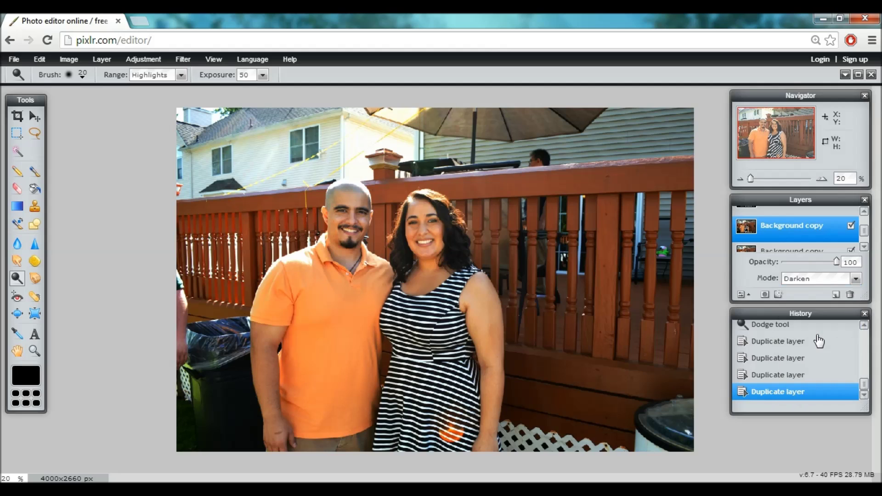
click(823, 278)
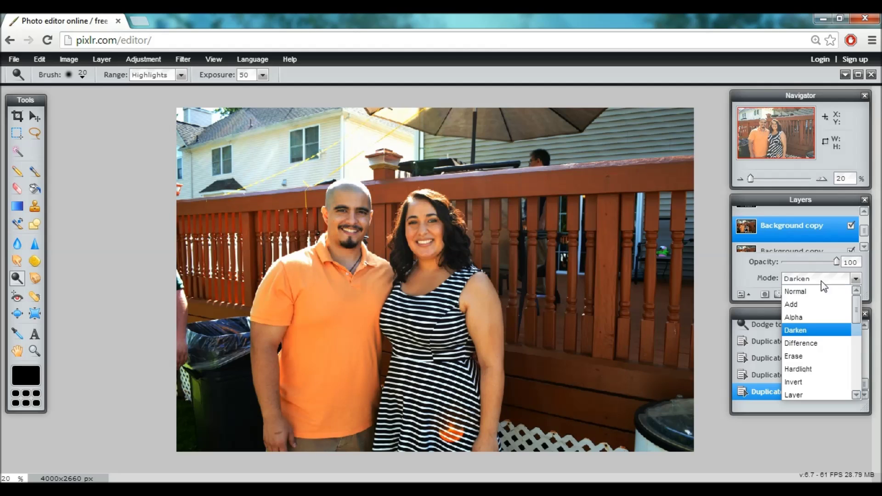
click(812, 347)
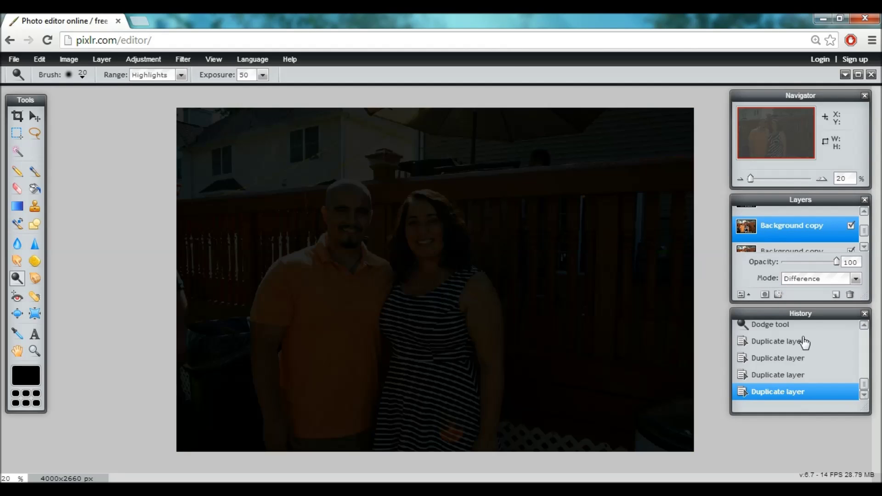
click(801, 280)
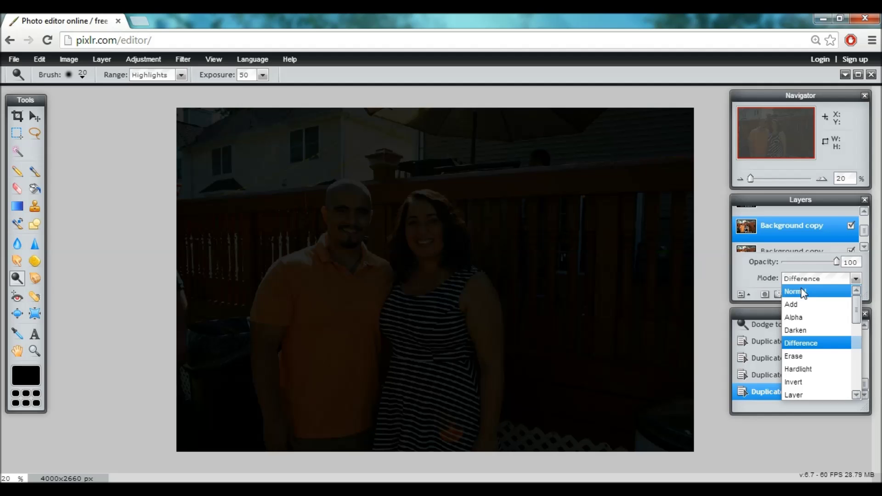
click(802, 292)
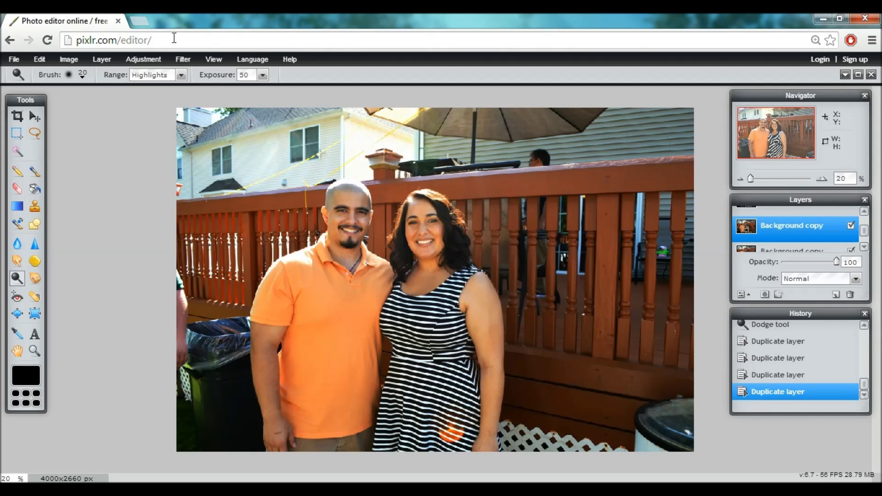
- Apply the Mimic HDR filter to the newest duplicate and reduce that layer's opacity to a low level, judging the effect on the faces
click(182, 60)
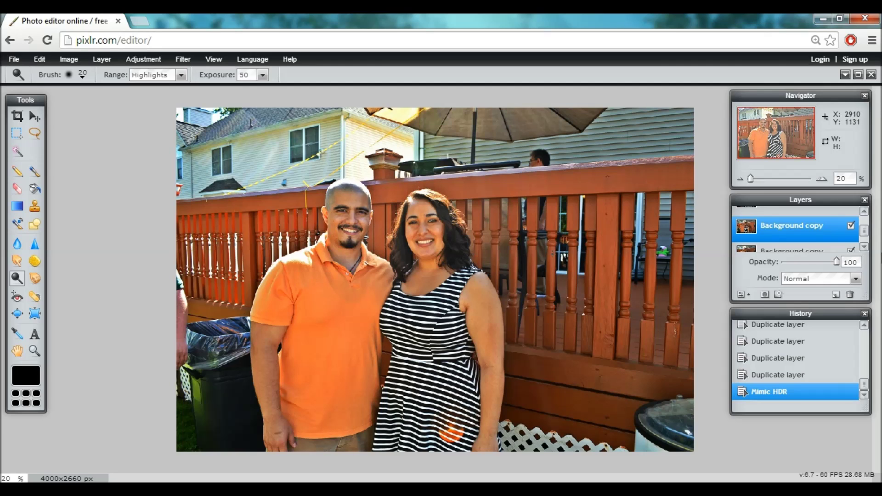
drag(837, 263, 779, 265)
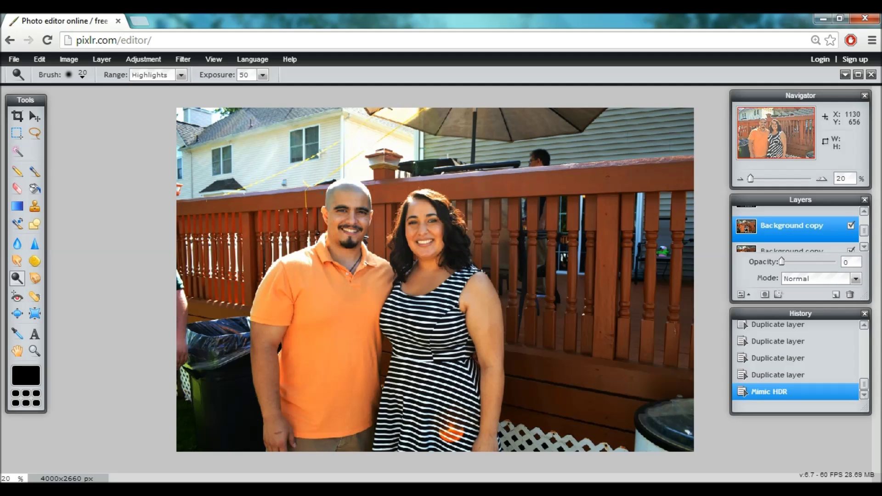
scroll(357, 213, up, 4)
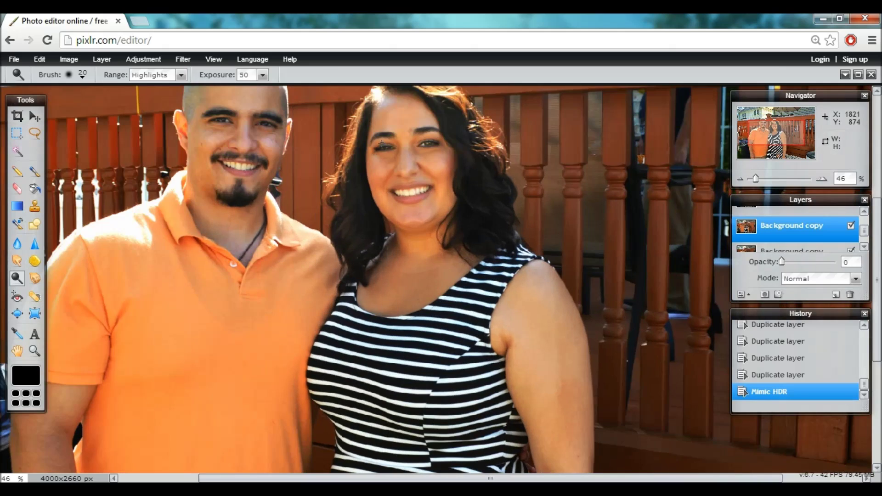
scroll(382, 127, up, 1)
click(17, 352)
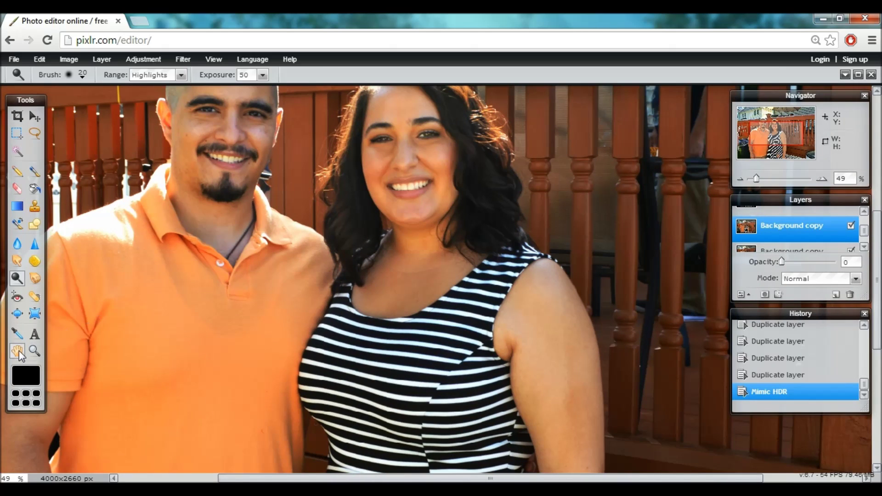
drag(366, 259, 358, 240)
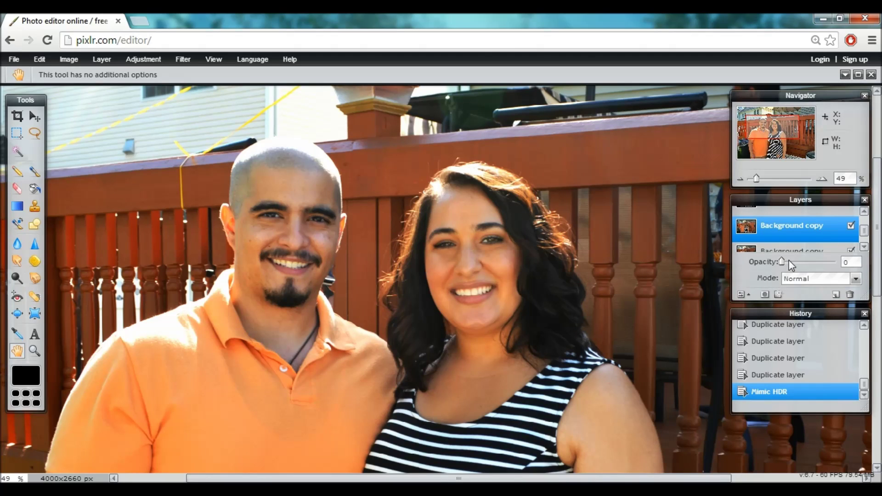
mouse_move(784, 260)
mouse_down()
mouse_move(826, 265)
mouse_move(775, 263)
mouse_move(798, 265)
mouse_up()
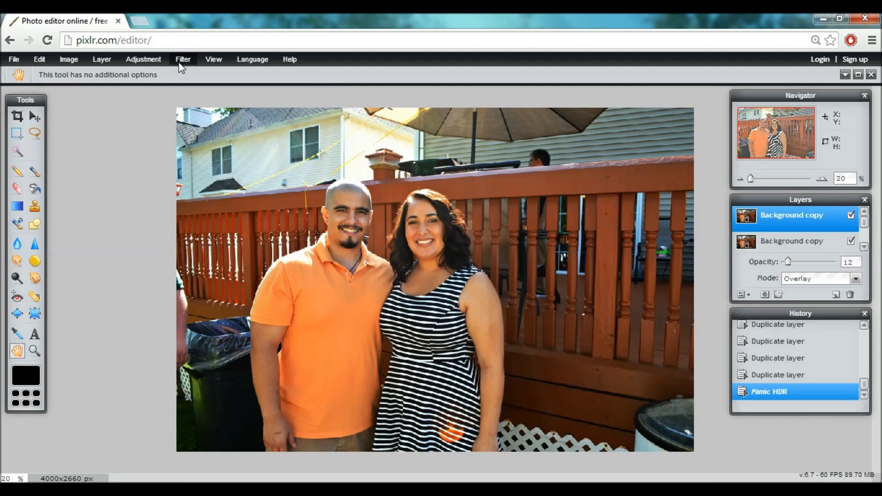
- Flatten the image so all layer copies merge into the background
click(182, 60)
click(183, 59)
click(100, 59)
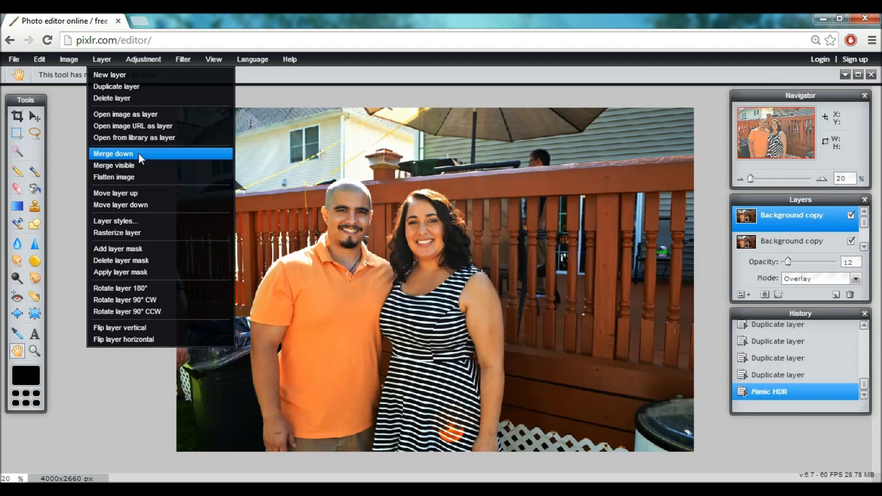
click(134, 176)
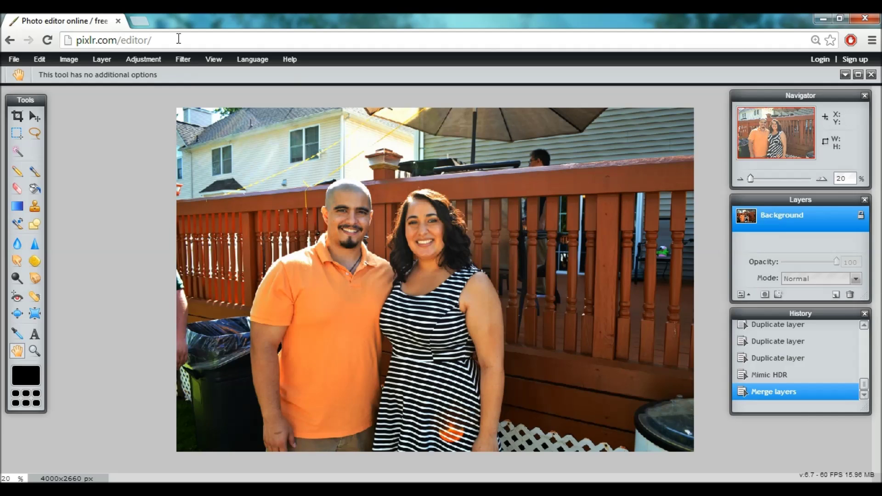
- Save the flattened photo to the computer as "Going Away Party 092 Edited" in PNG format
click(14, 61)
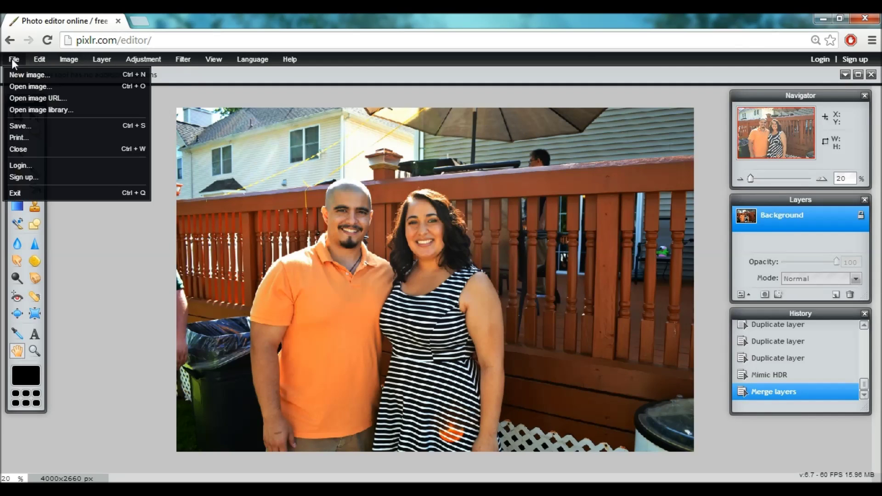
click(28, 126)
click(616, 365)
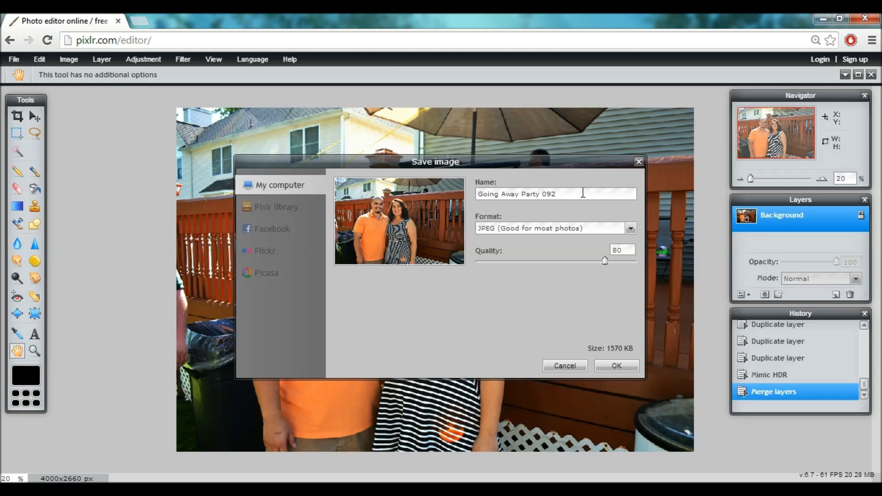
text(Edited)
click(581, 225)
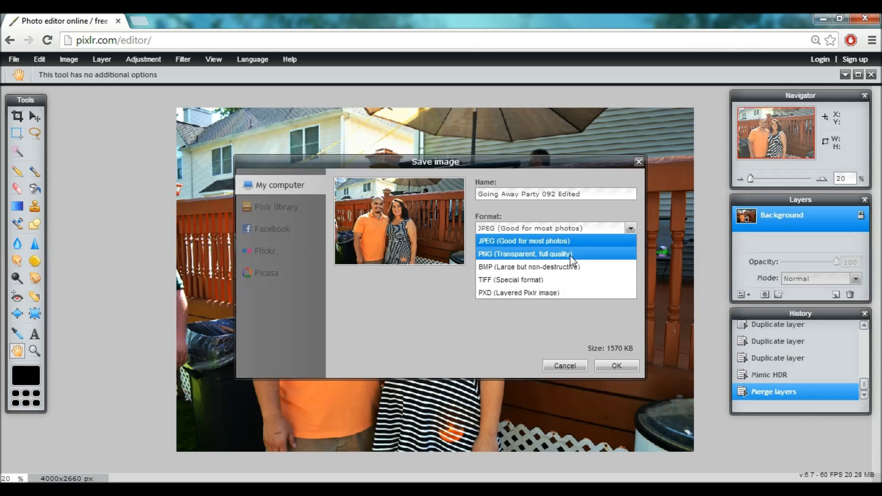
click(531, 231)
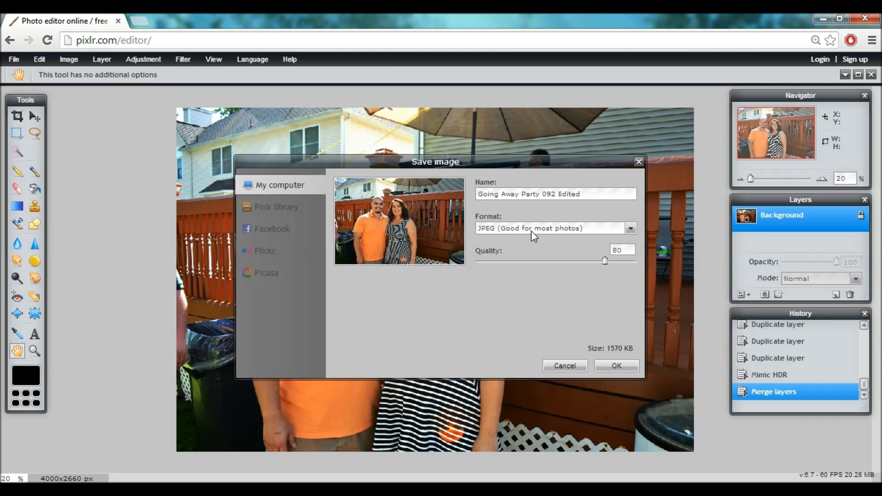
drag(626, 250, 604, 252)
click(602, 230)
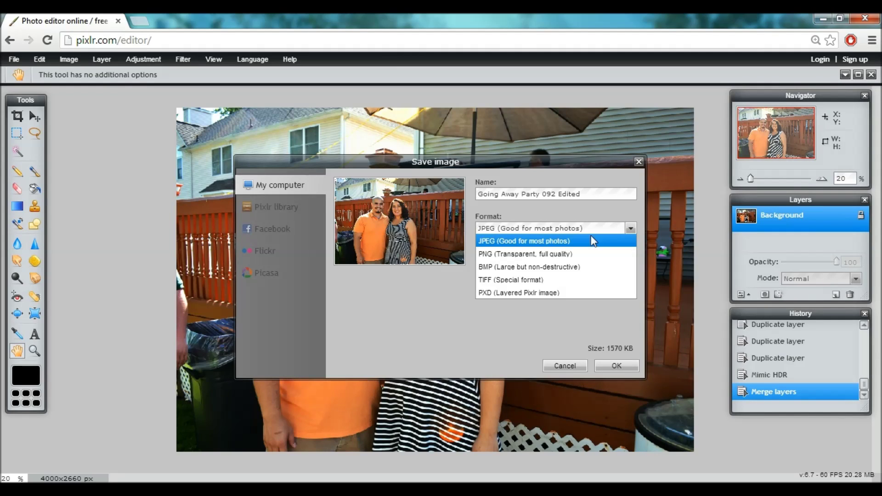
click(564, 255)
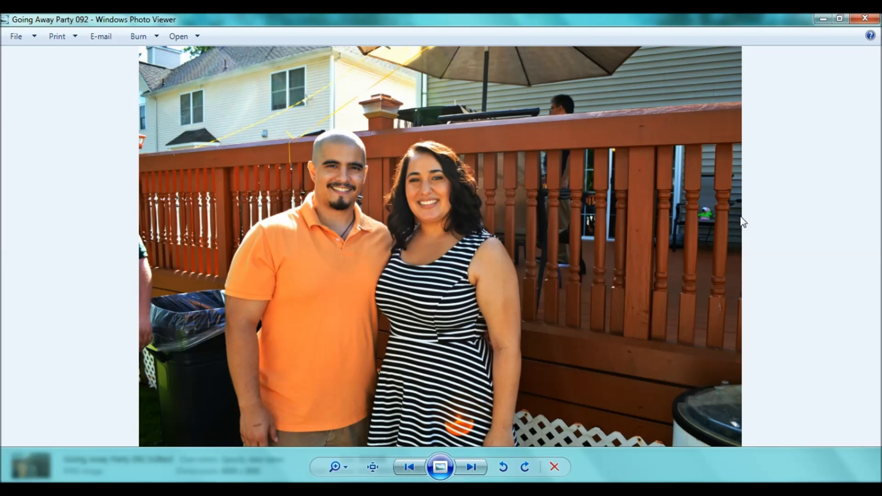
- In Windows Photo Viewer, compare the original Going Away Party 092 photo with its edited version by alternating between them
key(Left)
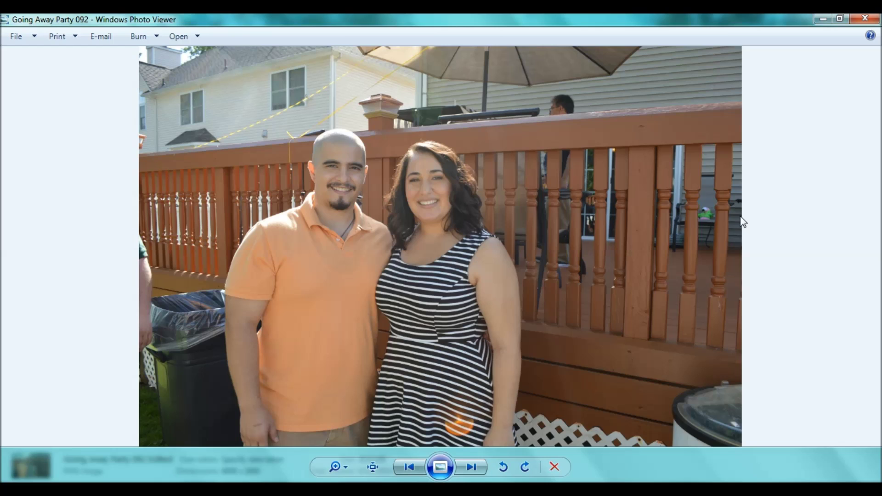
key(Right)
key(Left)
key(Right)
key(Left)
key(Right)
key(Left)
key(Right)
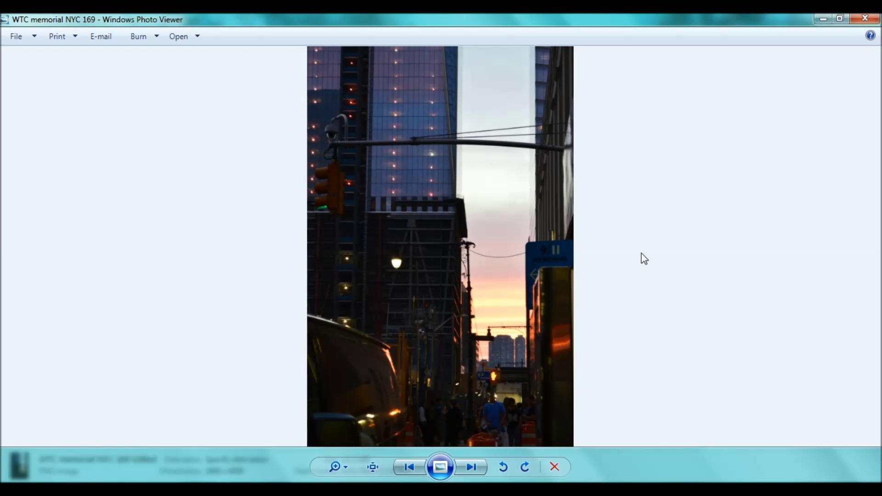
- Compare the original WTC memorial NYC 169 photo with its edited version by alternating between them
key(Right)
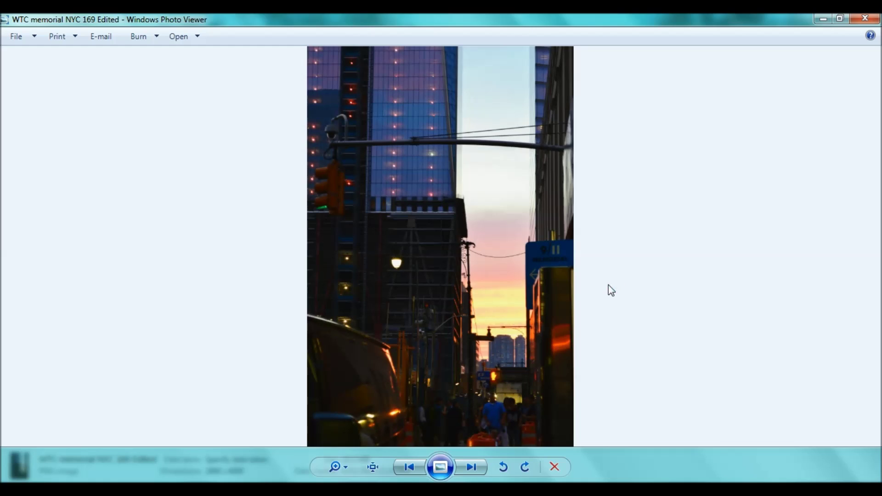
key(Left)
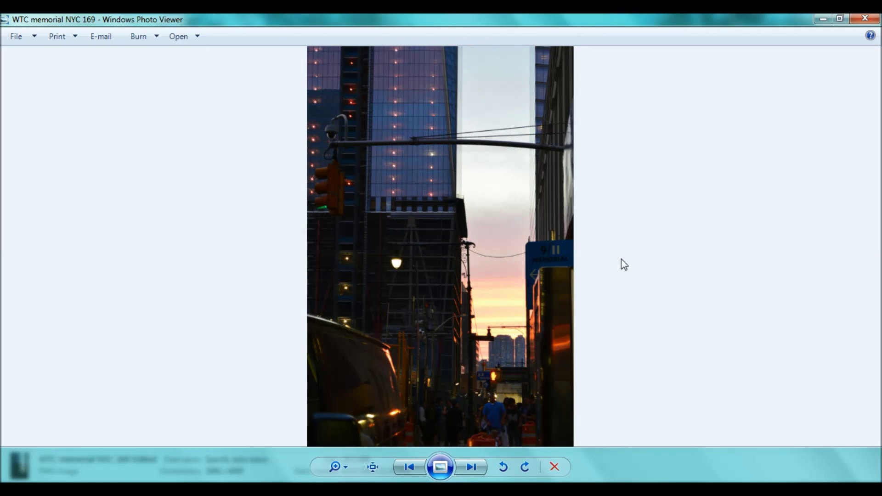
key(Right)
key(Left)
key(Right)
key(Left)
key(Right)
- Compare the Bentley the New Pup 010 photo with its edited version, and close that photo viewer window
key(Right)
key(Right)
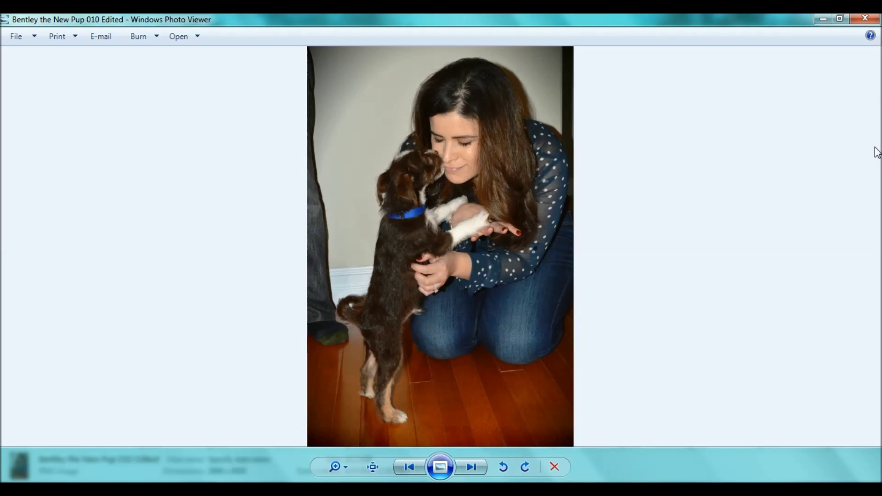
key(Left)
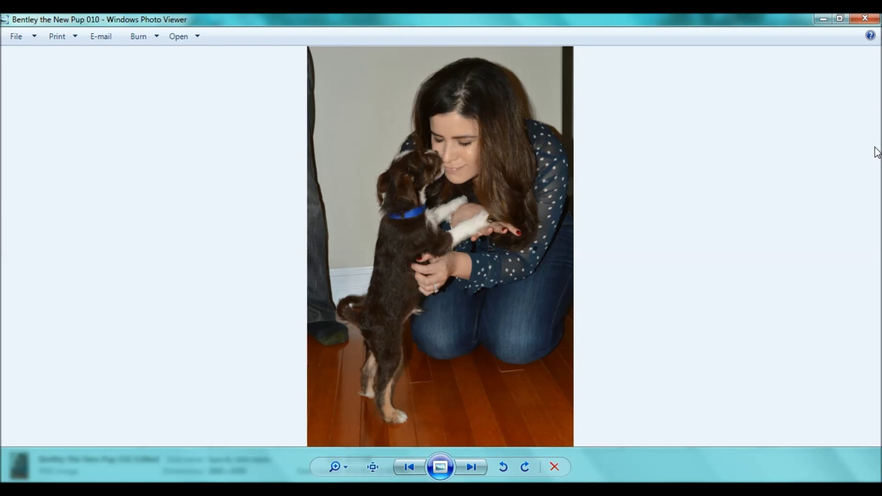
key(Right)
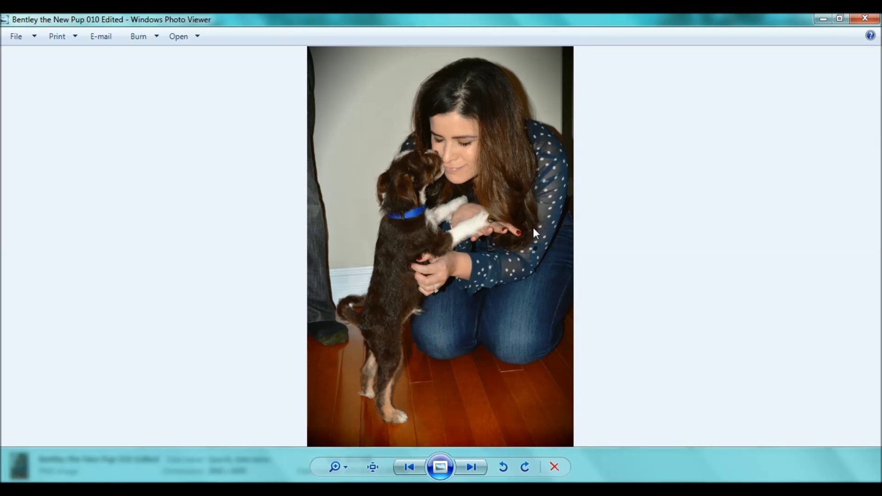
click(867, 19)
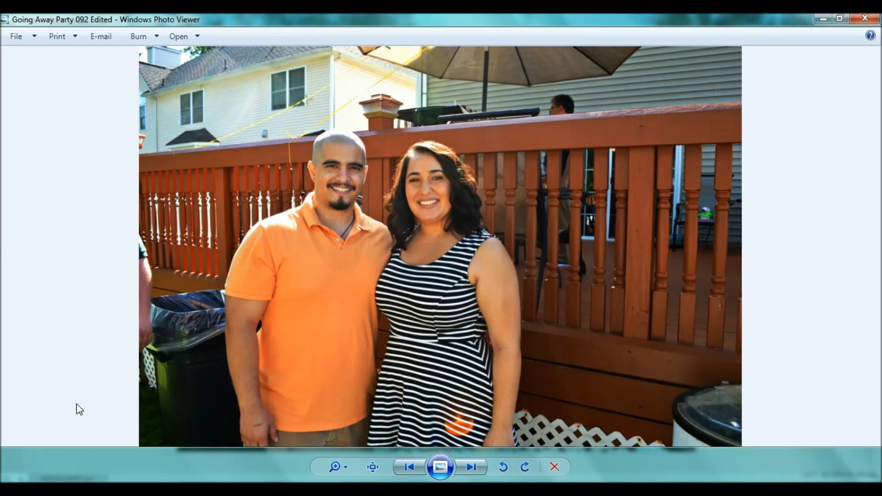
- Switch to Pixlr Editor and brighten the photo's upper area with a short downward linear gradient at 34 opacity in Add mode
click(106, 487)
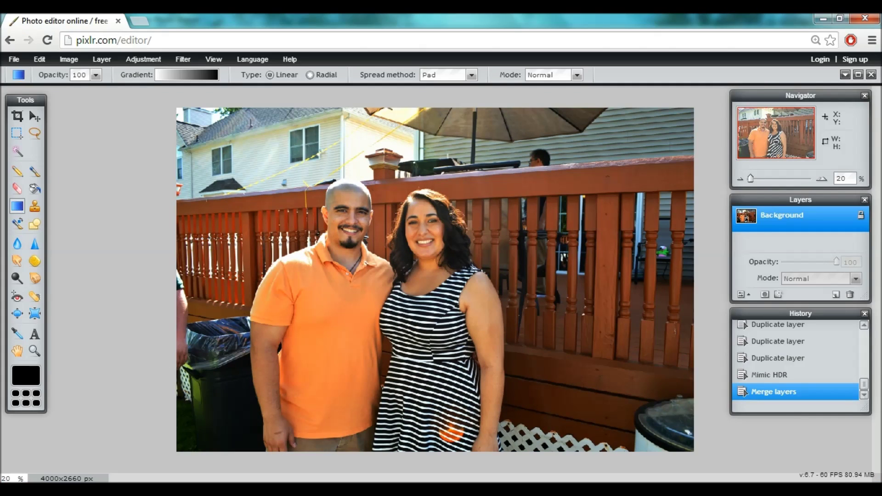
click(95, 76)
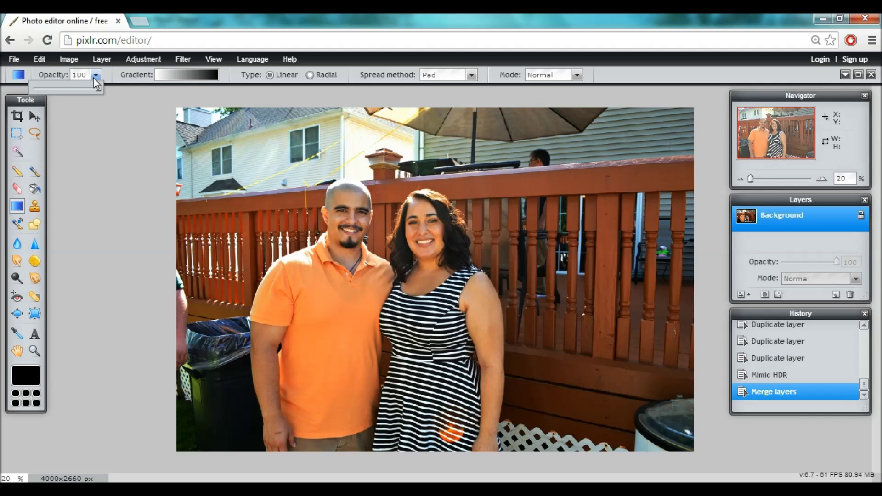
drag(97, 89, 59, 85)
drag(51, 89, 57, 90)
click(472, 75)
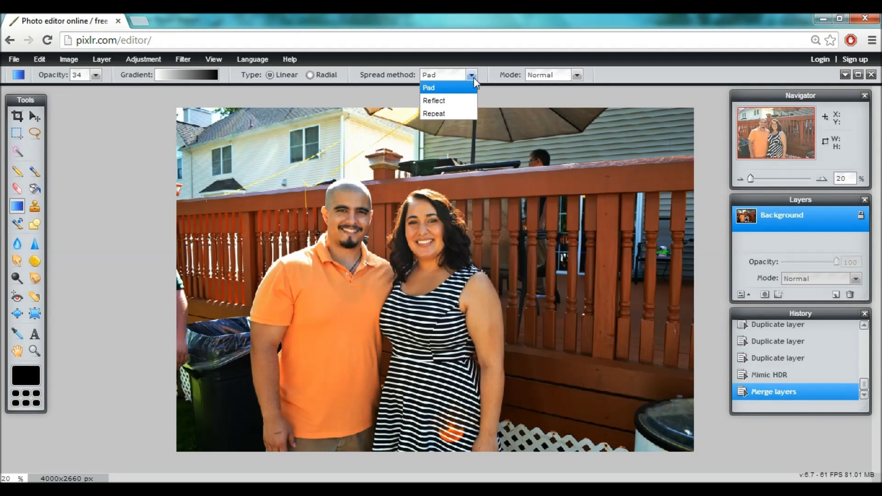
click(560, 75)
click(561, 76)
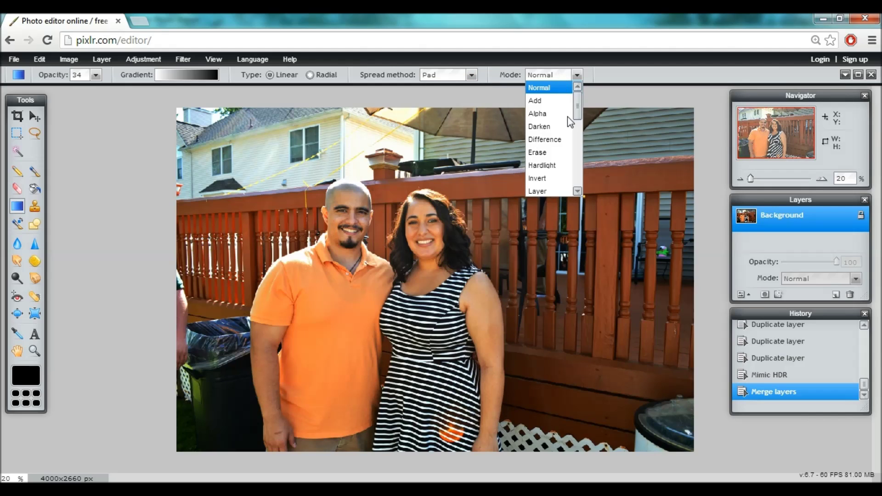
click(565, 100)
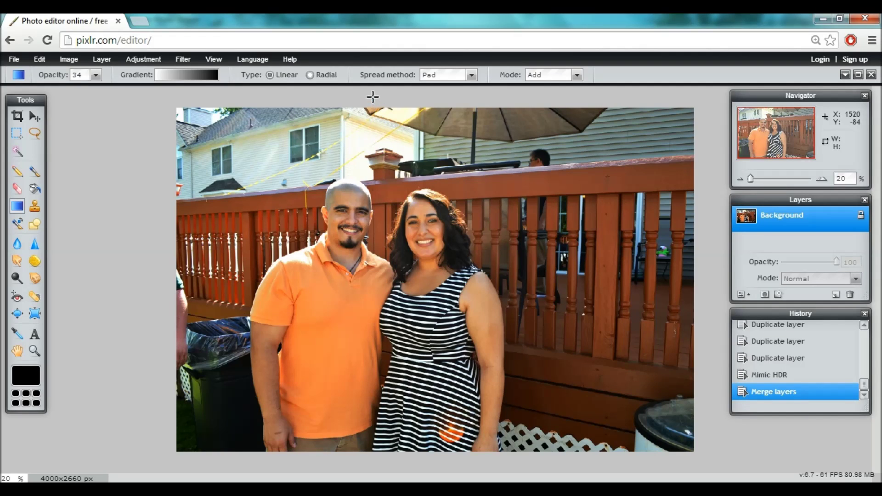
drag(372, 109, 376, 171)
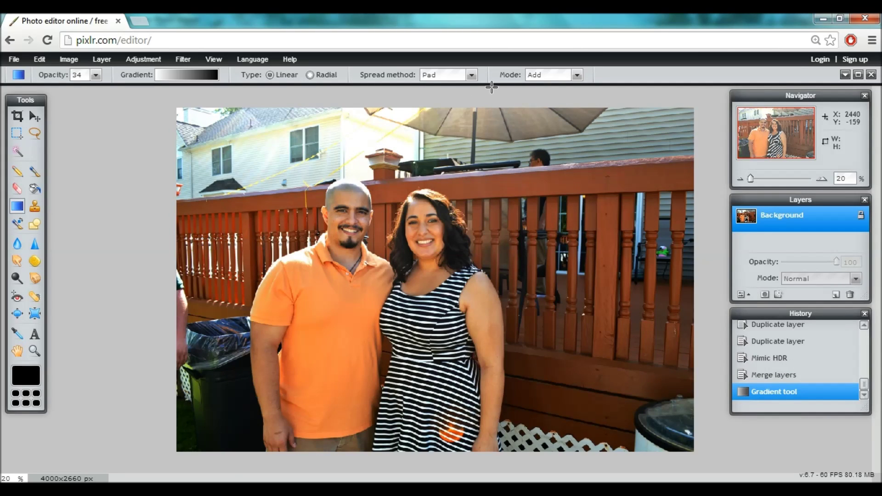
- Darken the photo's bottom and left edges with linear gradients running inward in Subtract mode
click(543, 76)
scroll(566, 167, down, 5)
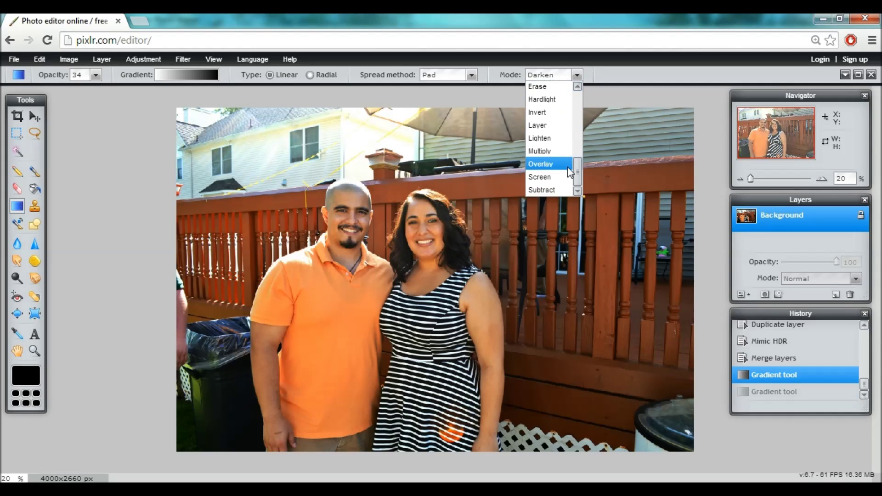
click(545, 190)
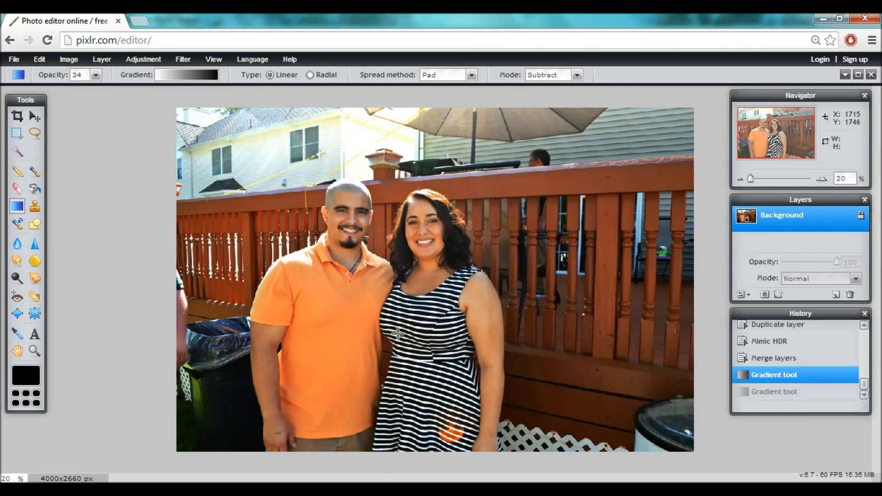
drag(380, 467, 382, 346)
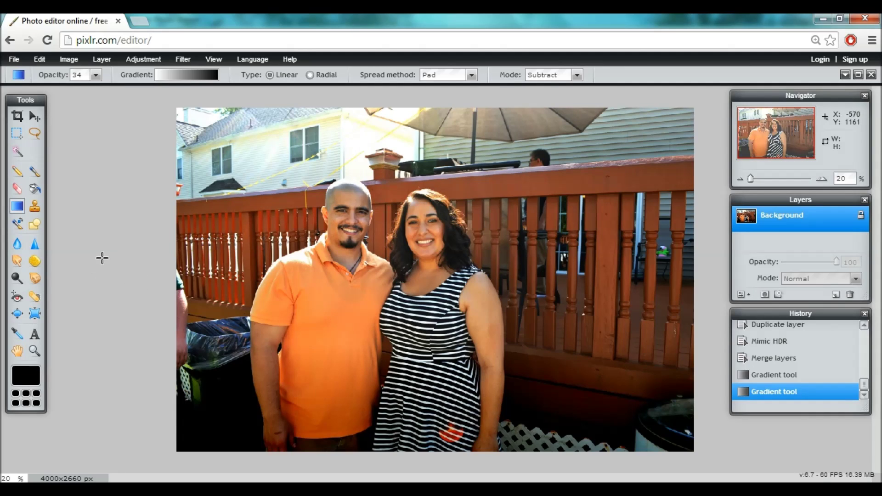
drag(131, 233, 269, 245)
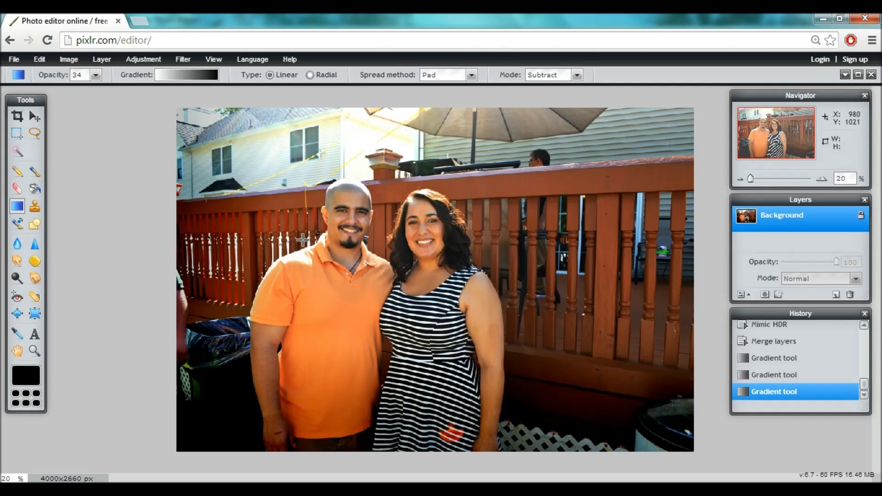
- Undo the last two gradients and darken the photo's upper-right corner with a diagonal inward gradient
key(ctrl+z)
key(ctrl+z)
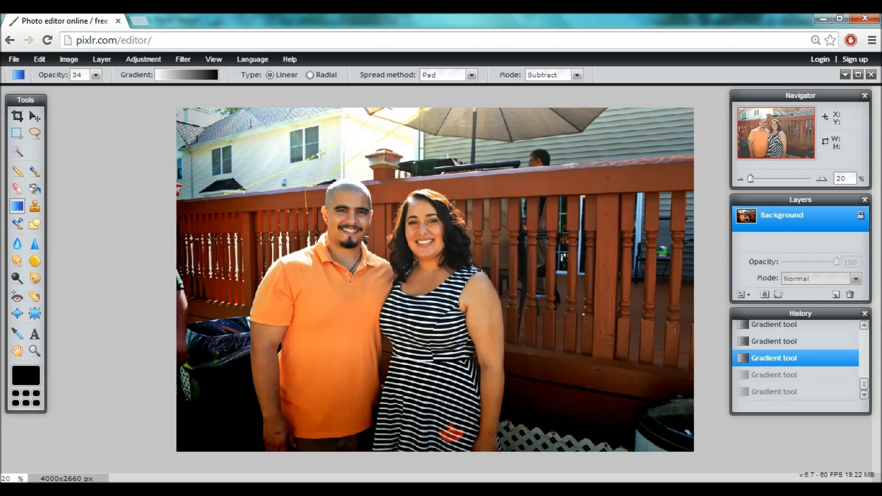
drag(691, 122, 543, 192)
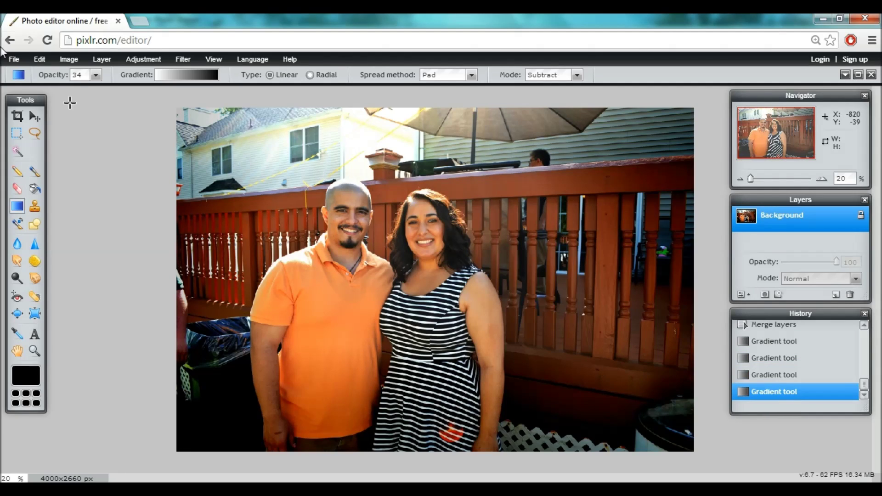
- Set the gradient opacity to 18 and darken the photo's upper-left area, top edge and right edge with inward gradients
click(95, 75)
drag(54, 87, 46, 92)
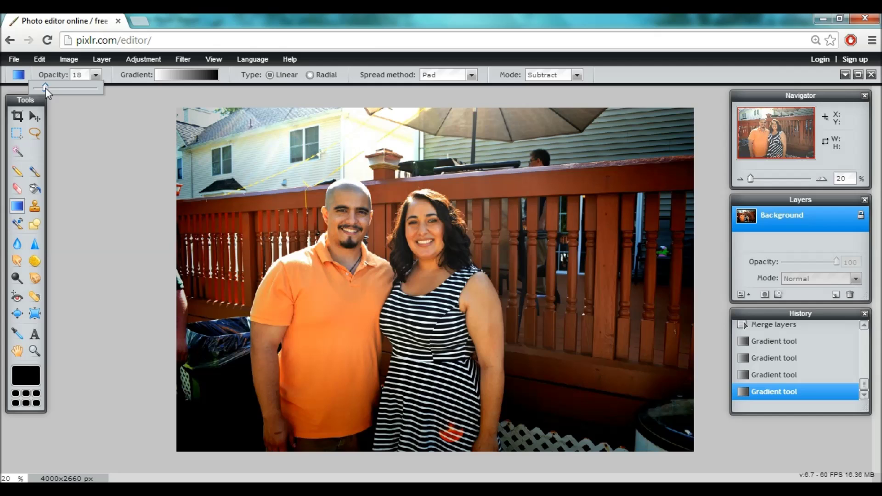
drag(231, 154, 292, 189)
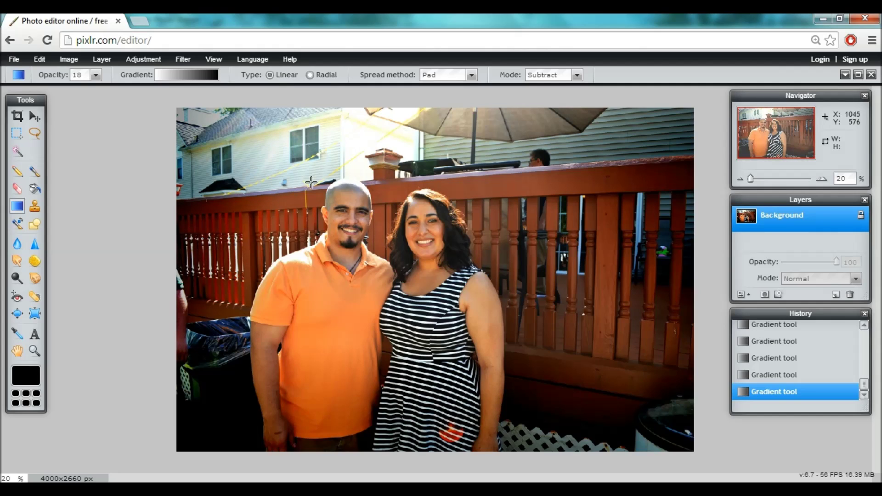
drag(430, 92, 439, 170)
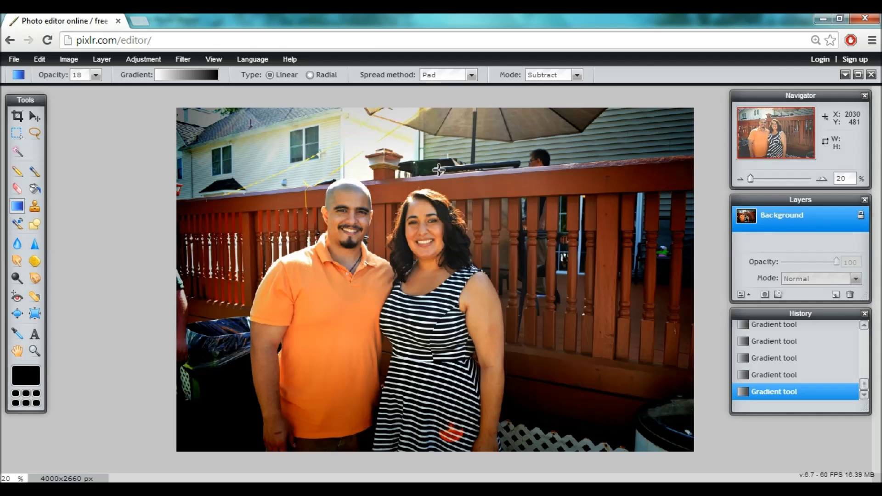
drag(727, 297, 507, 294)
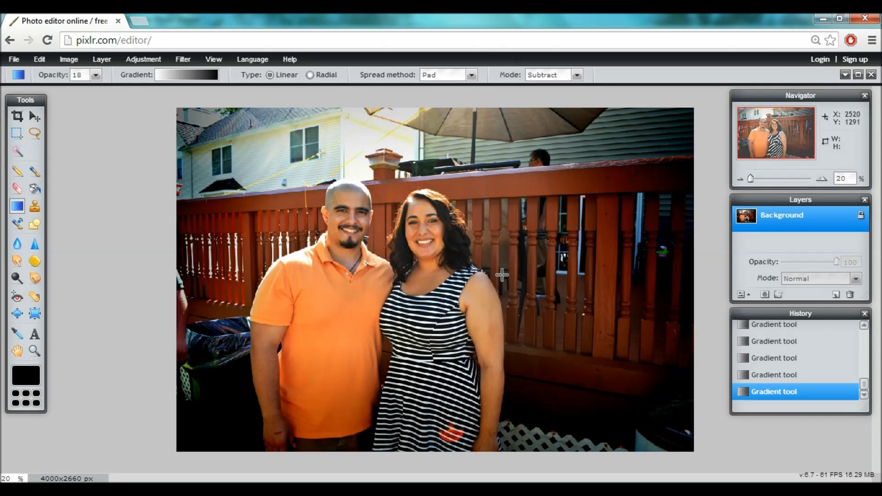
scroll(333, 228, up, 1)
scroll(333, 228, up, 1)
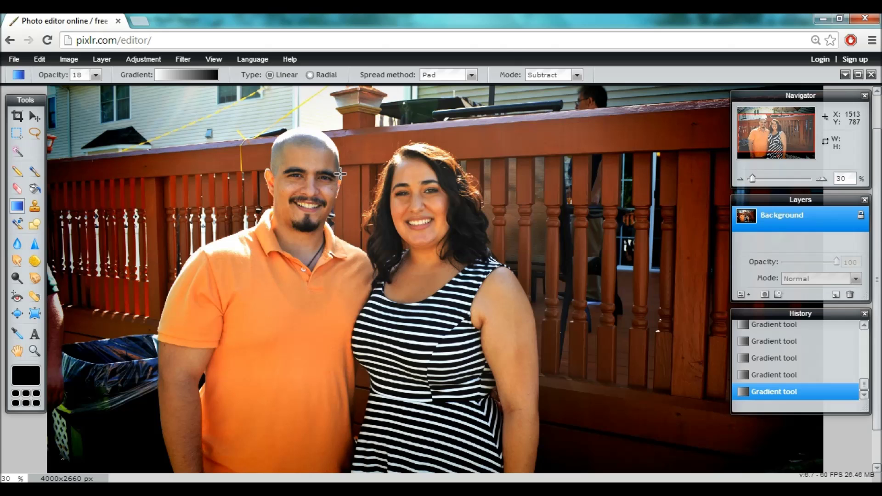
scroll(318, 209, down, 3)
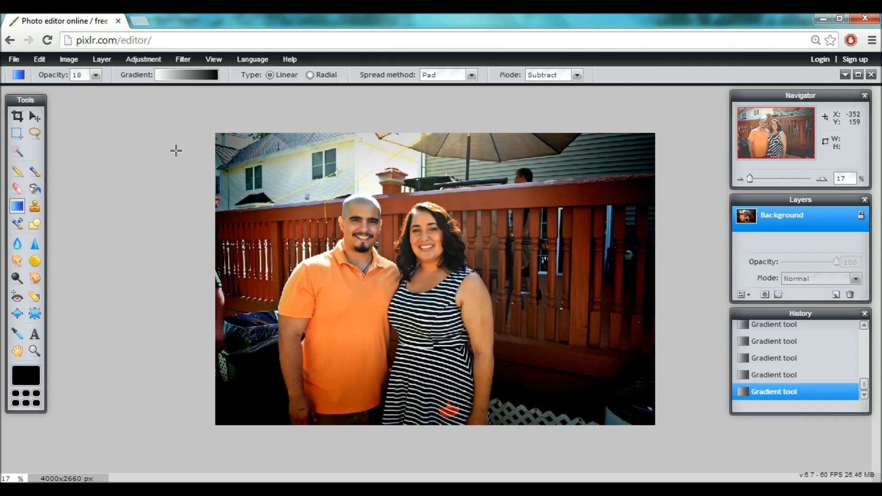
- Review the Gradient tool's blend modes, radial type and preset gradients, returning the type to Linear
click(557, 78)
click(556, 76)
drag(301, 180, 500, 338)
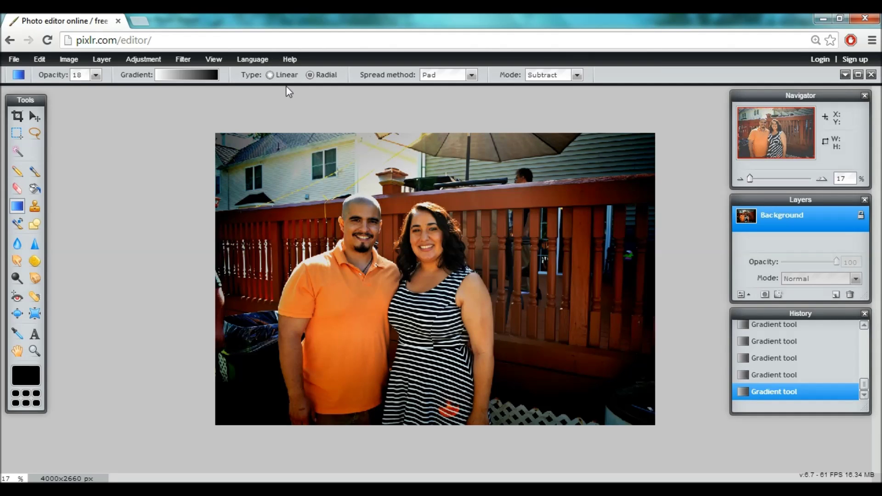
click(269, 75)
click(182, 76)
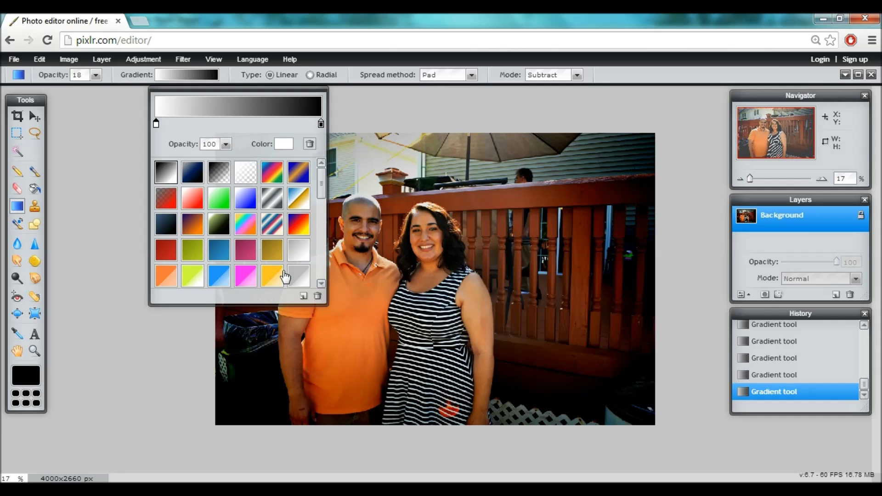
click(348, 103)
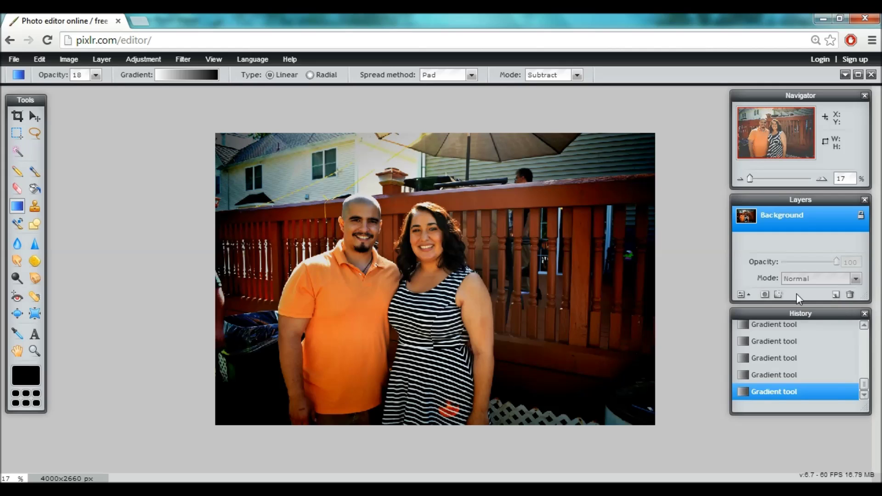
click(185, 59)
click(145, 55)
click(145, 56)
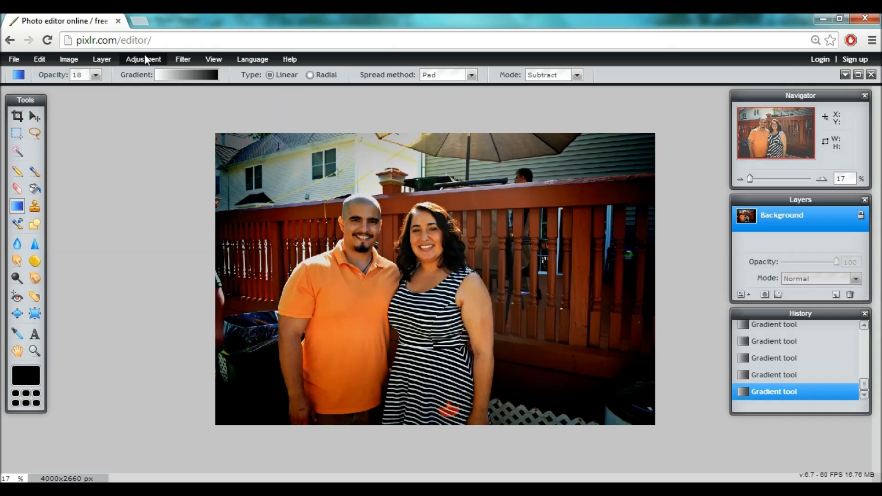
click(104, 61)
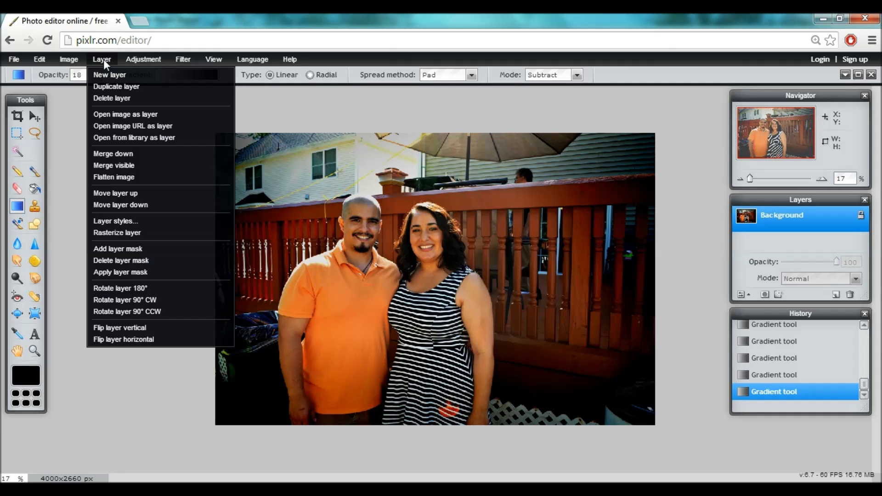
click(104, 60)
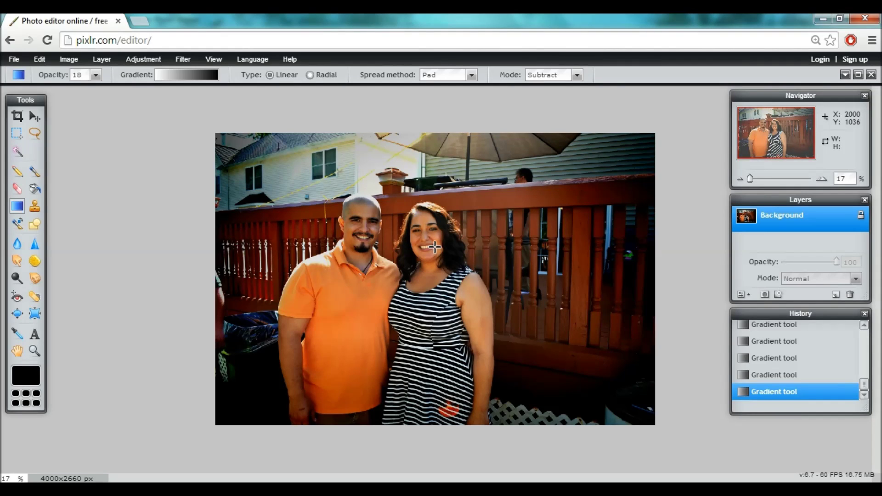
- Examine the couple's faces and the darkened photo edges at several zoom levels
scroll(423, 246, down, 1)
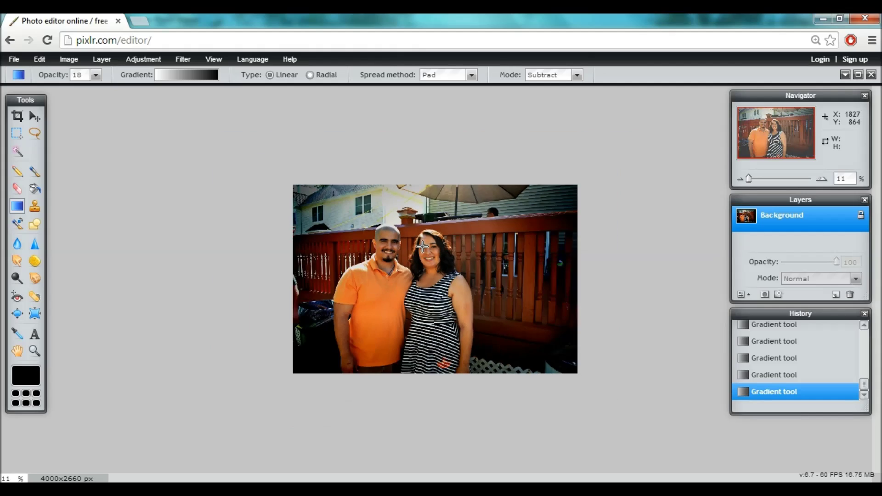
scroll(422, 247, up, 3)
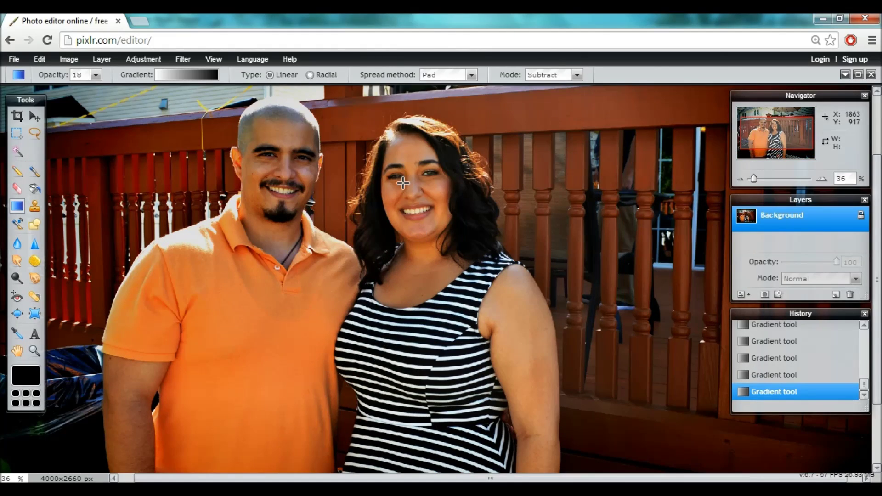
scroll(403, 183, down, 1)
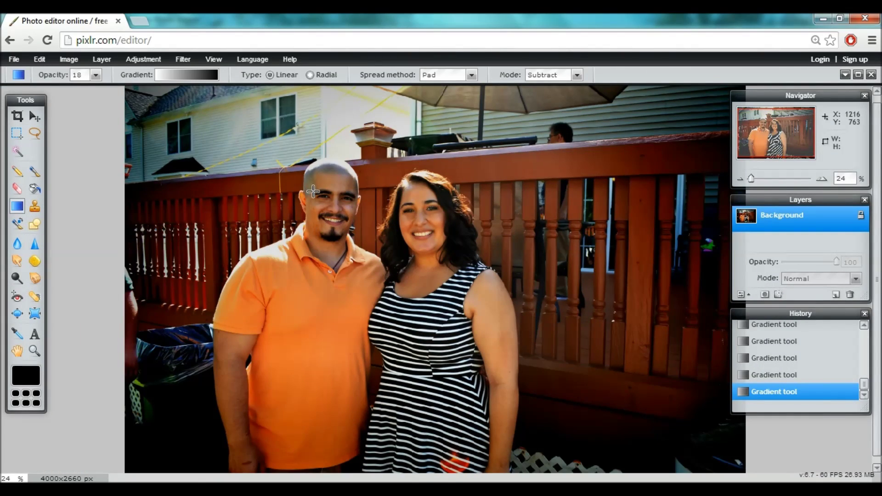
scroll(312, 191, down, 1)
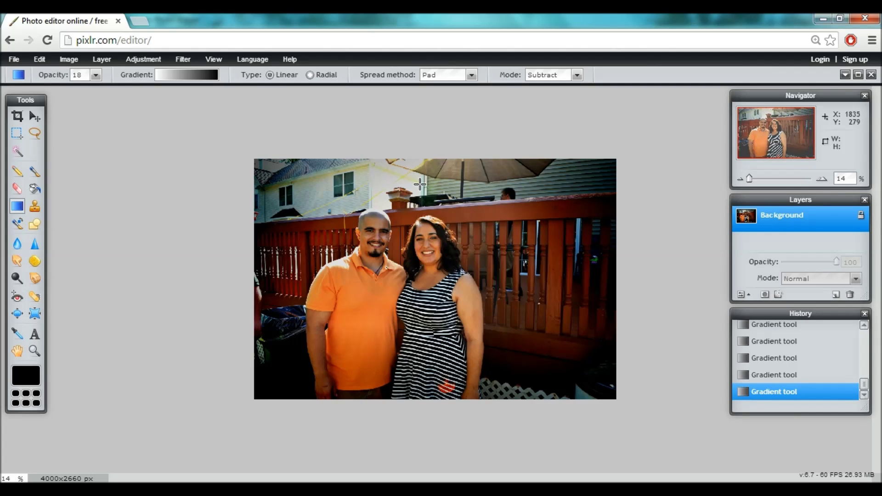
scroll(591, 215, down, 3)
scroll(541, 211, up, 3)
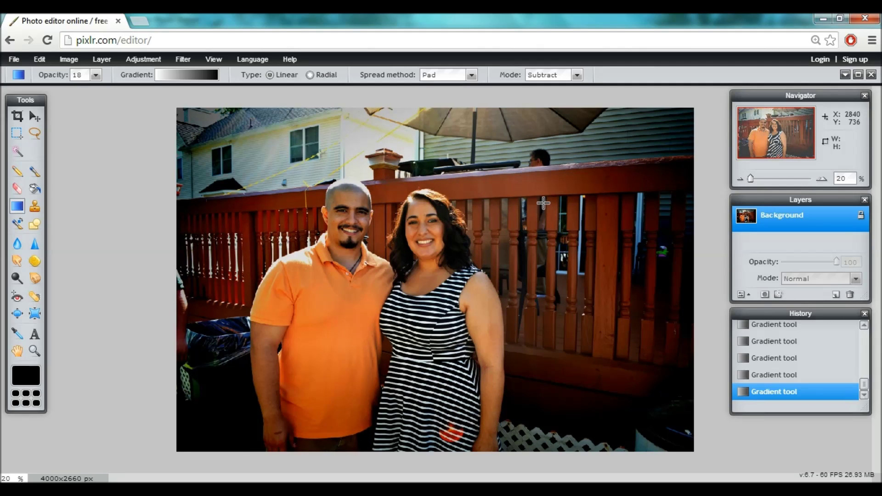